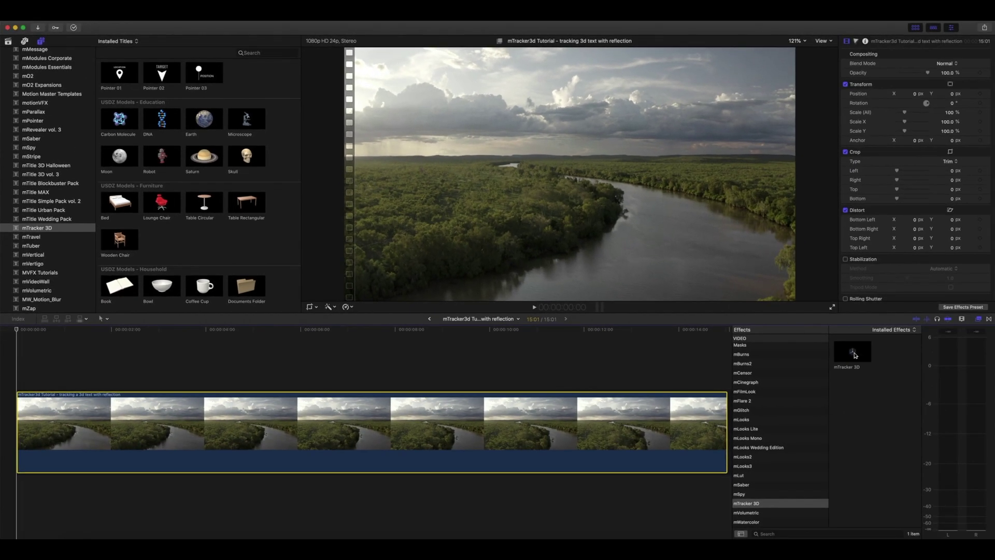
Step: Apply the mTracker 3D effect to the river clip in the timeline and run tracking on the footage
{"action": "left_click_drag", "start_coordinate": [853, 356], "coordinate": [376, 413]}
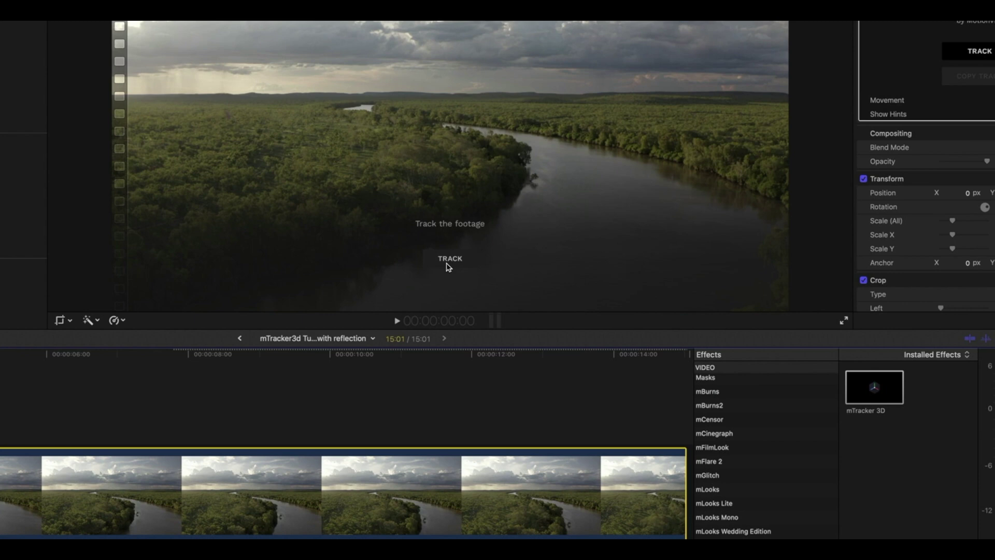
{"action": "left_click", "coordinate": [447, 265]}
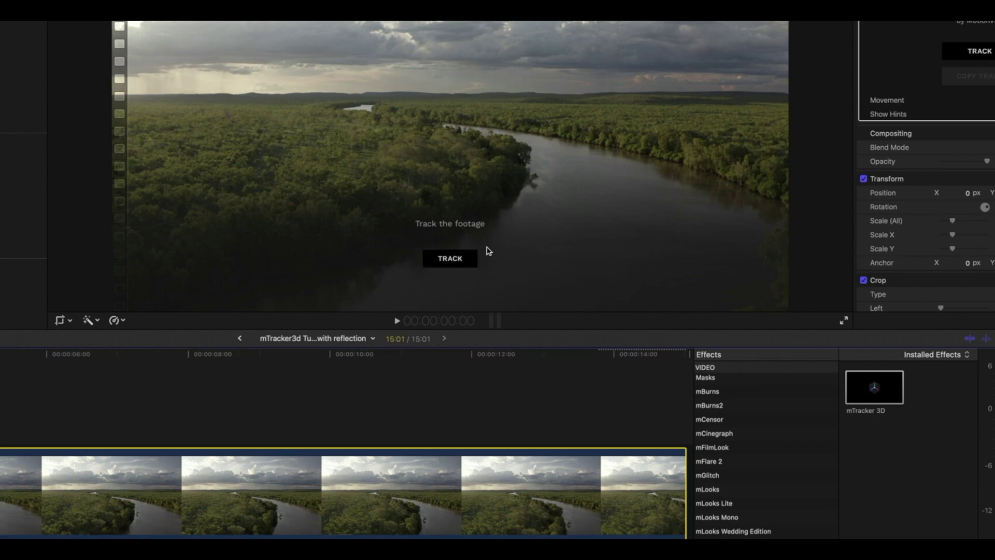
{"action": "left_click", "coordinate": [451, 265]}
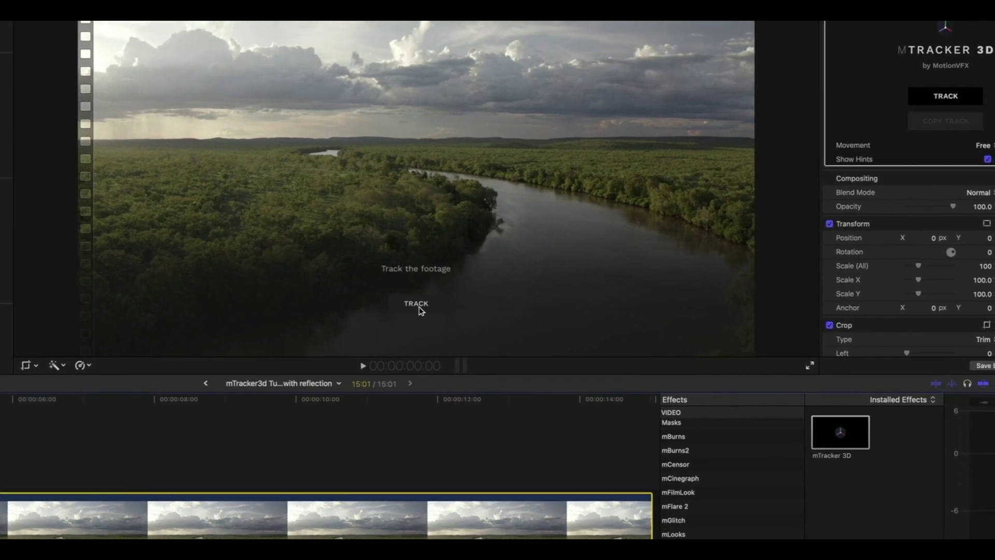
{"action": "left_click", "coordinate": [416, 303]}
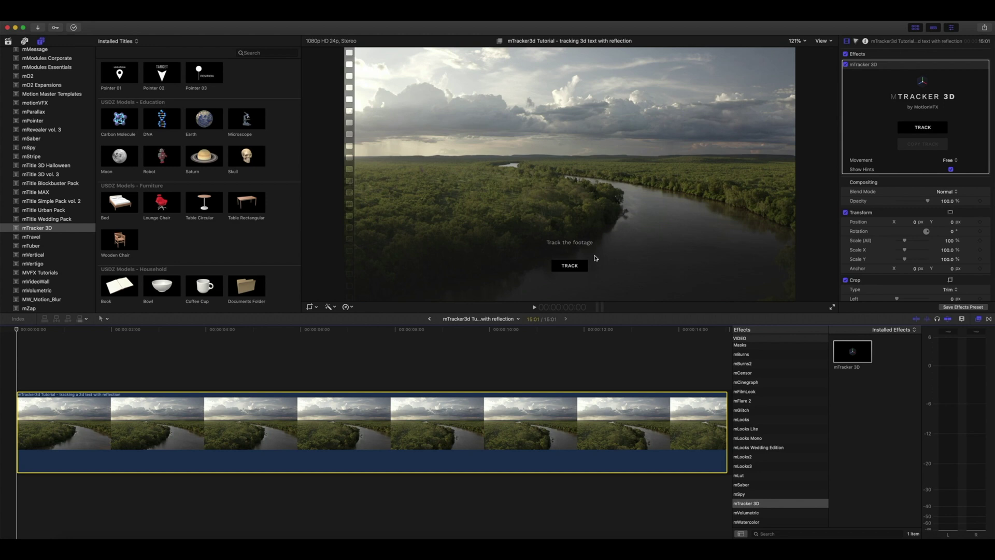
{"action": "left_click", "coordinate": [573, 266]}
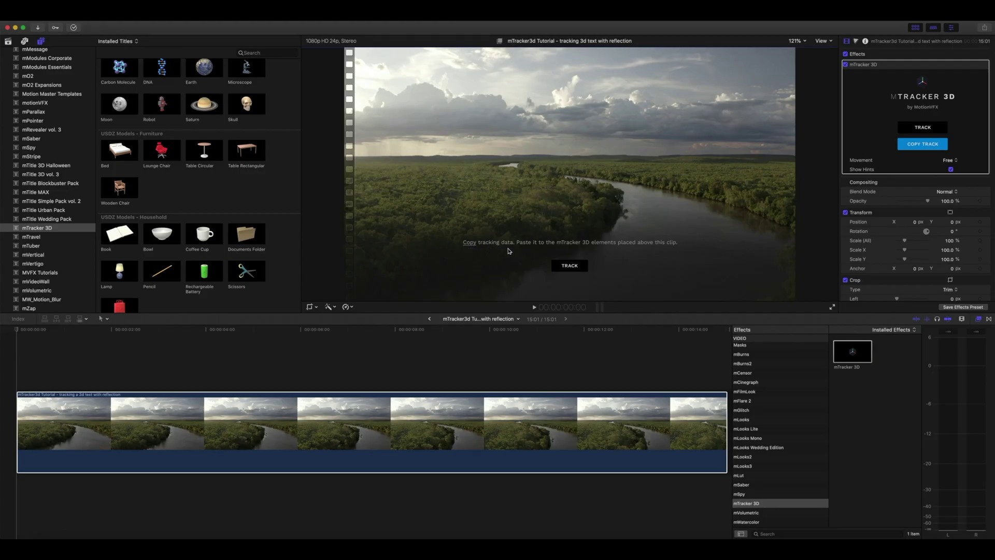
Step: Copy the tracking data from the river clip's mTracker 3D effect
{"action": "scroll", "coordinate": [290, 201], "scroll_direction": "up", "scroll_amount": 5}
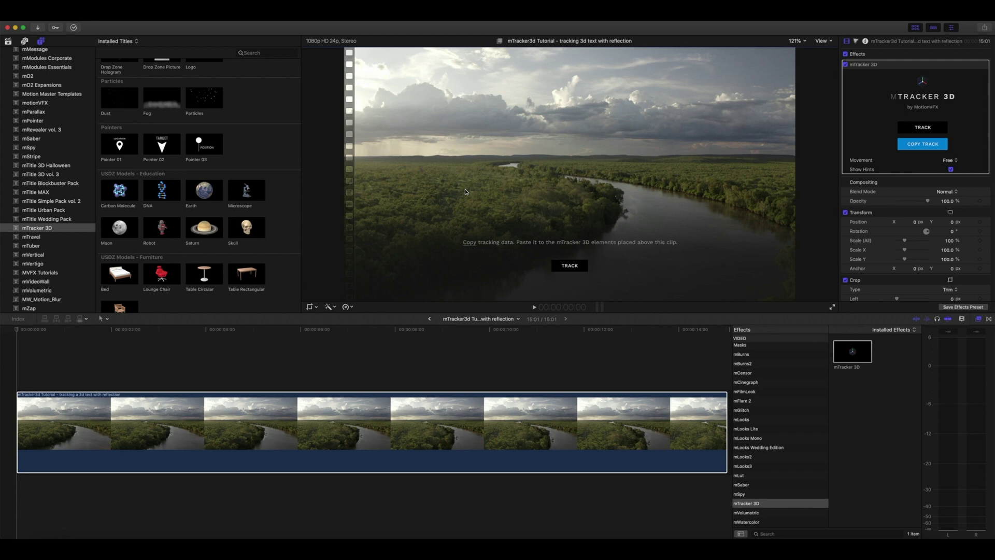
{"action": "left_click", "coordinate": [926, 148]}
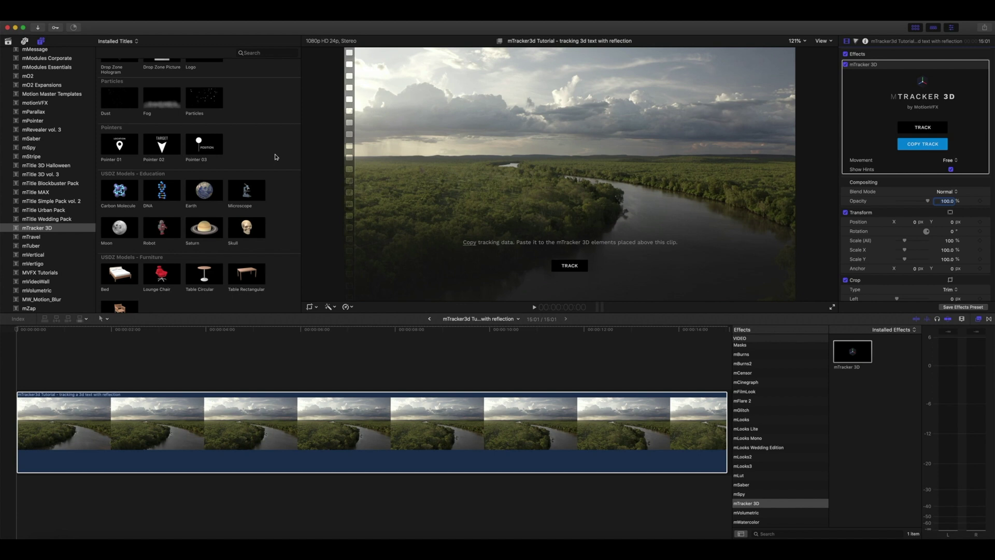
Step: Place the mTracker 3D caption Title 3D 03 above the start of the river clip and extend it to the clip's end
{"action": "scroll", "coordinate": [285, 157], "scroll_direction": "down", "scroll_amount": 6}
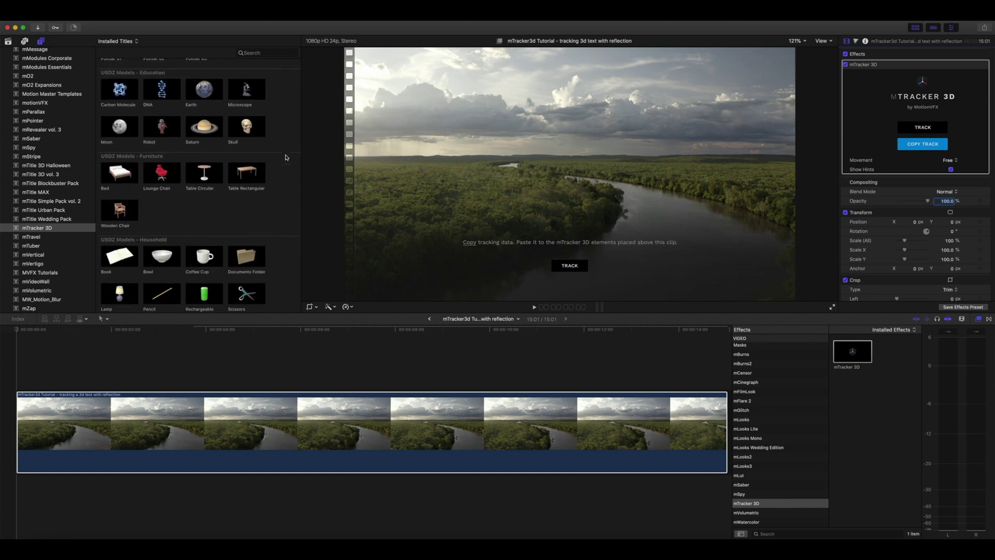
{"action": "scroll", "coordinate": [285, 157], "scroll_direction": "down", "scroll_amount": 4}
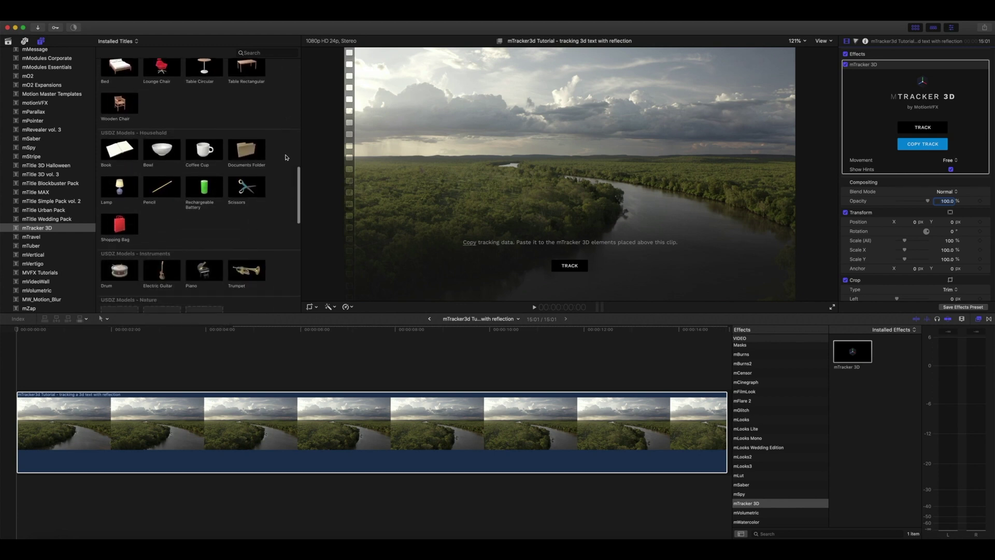
{"action": "scroll", "coordinate": [285, 157], "scroll_direction": "up", "scroll_amount": 2}
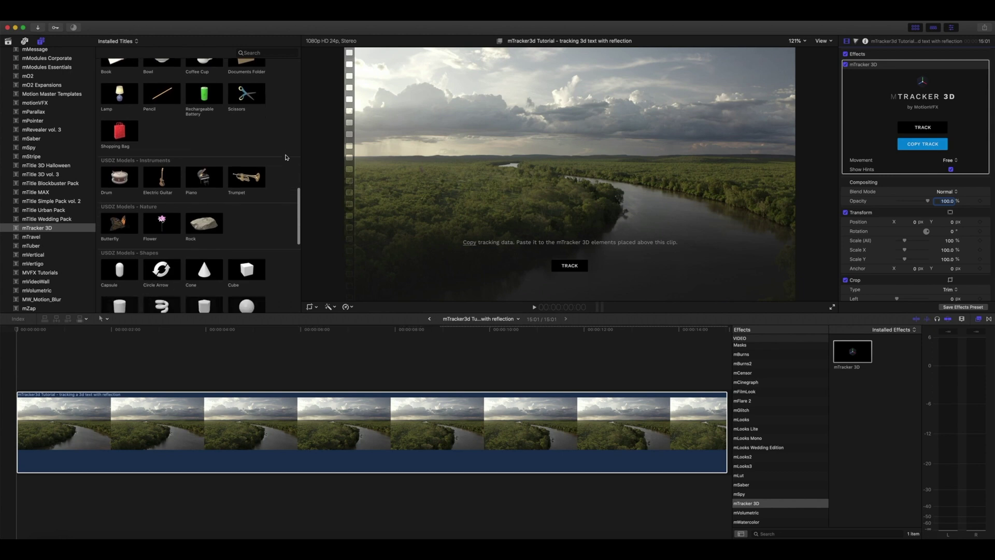
{"action": "scroll", "coordinate": [284, 157], "scroll_direction": "down", "scroll_amount": 3}
{"action": "scroll", "coordinate": [285, 157], "scroll_direction": "up", "scroll_amount": 5}
{"action": "scroll", "coordinate": [285, 157], "scroll_direction": "up", "scroll_amount": 5}
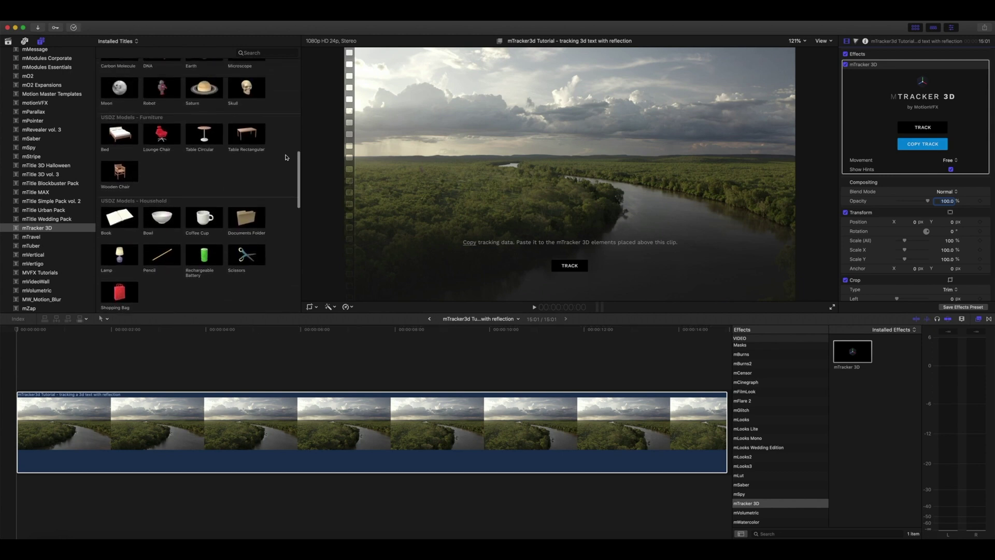
{"action": "scroll", "coordinate": [285, 157], "scroll_direction": "up", "scroll_amount": 3}
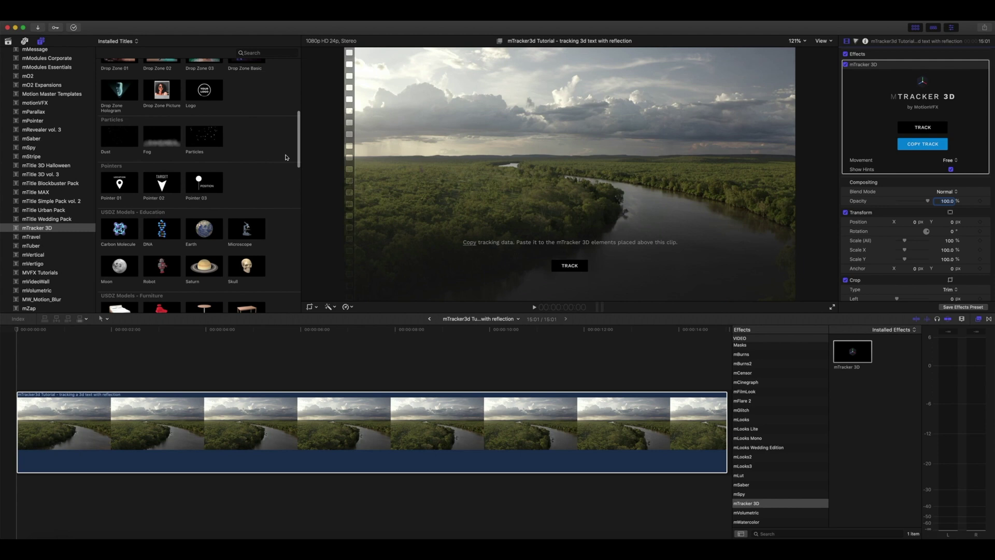
{"action": "scroll", "coordinate": [285, 157], "scroll_direction": "up", "scroll_amount": 3}
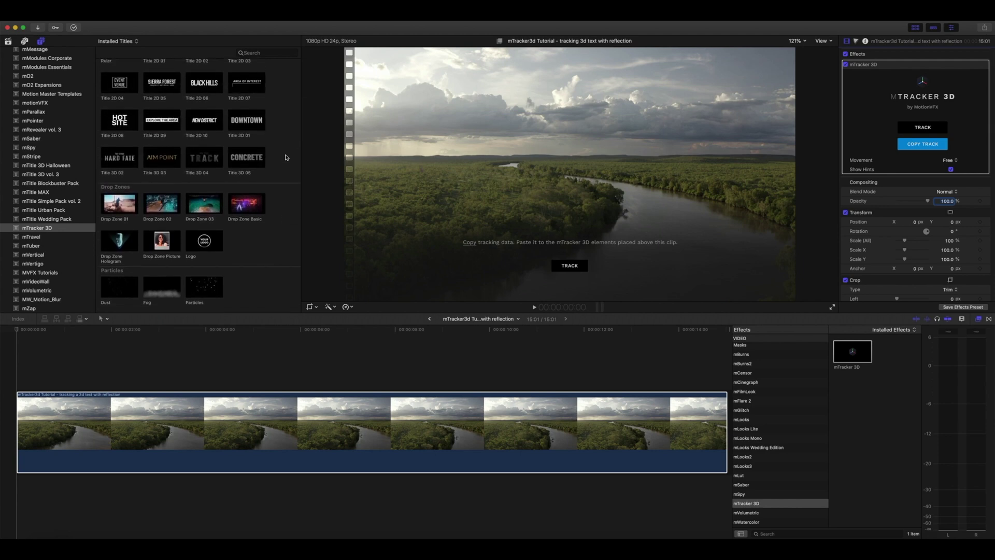
{"action": "scroll", "coordinate": [285, 157], "scroll_direction": "up", "scroll_amount": 3}
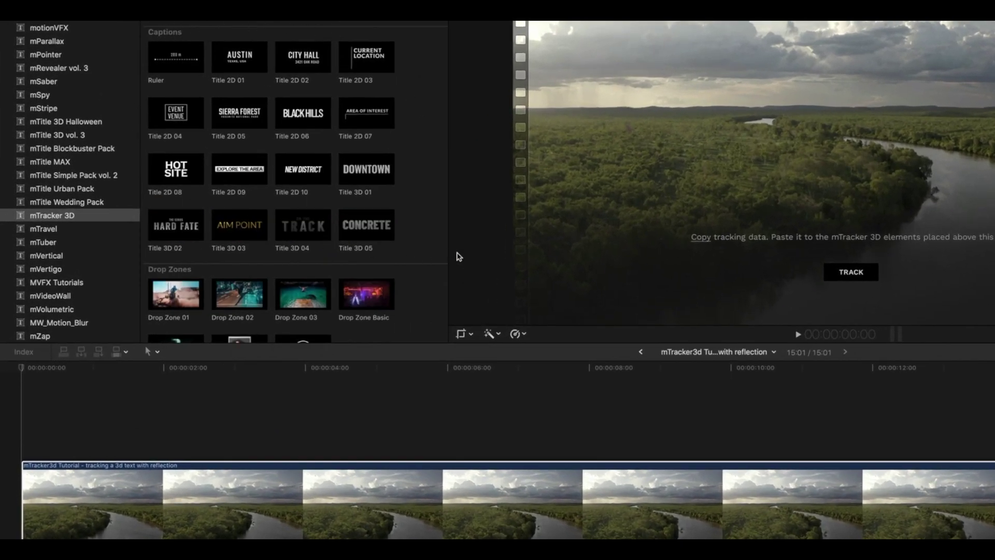
{"action": "left_click", "coordinate": [240, 226]}
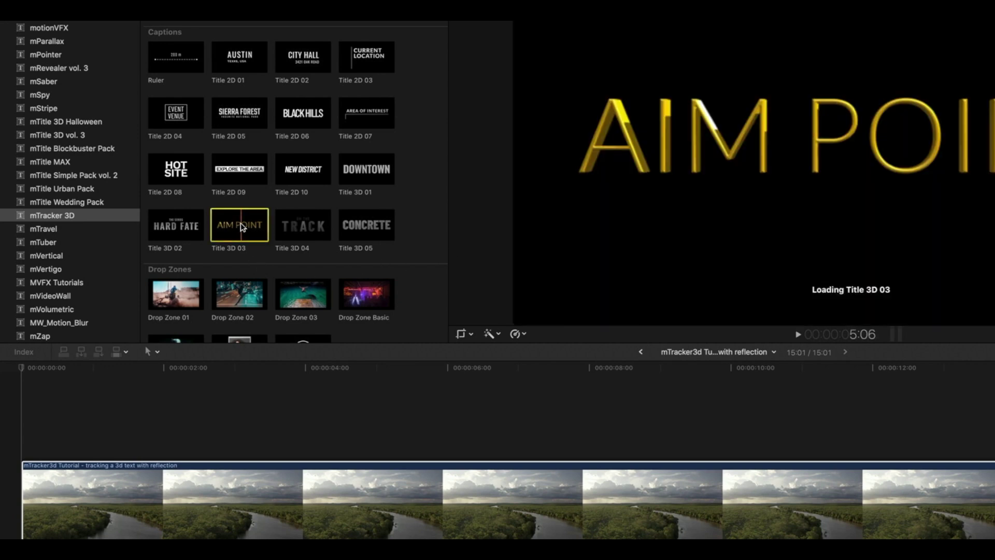
{"action": "left_click_drag", "start_coordinate": [240, 227], "coordinate": [19, 430]}
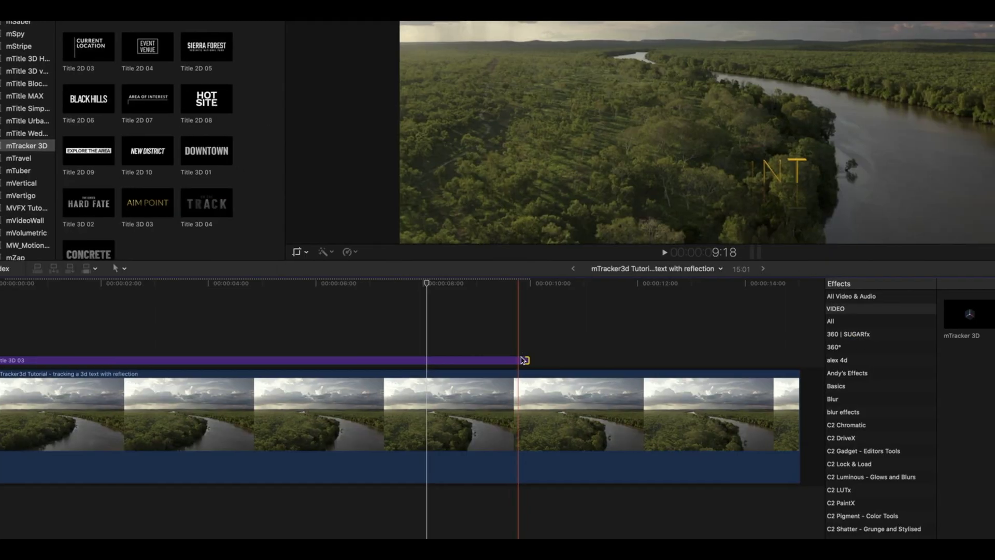
{"action": "left_click_drag", "start_coordinate": [524, 359], "coordinate": [752, 363]}
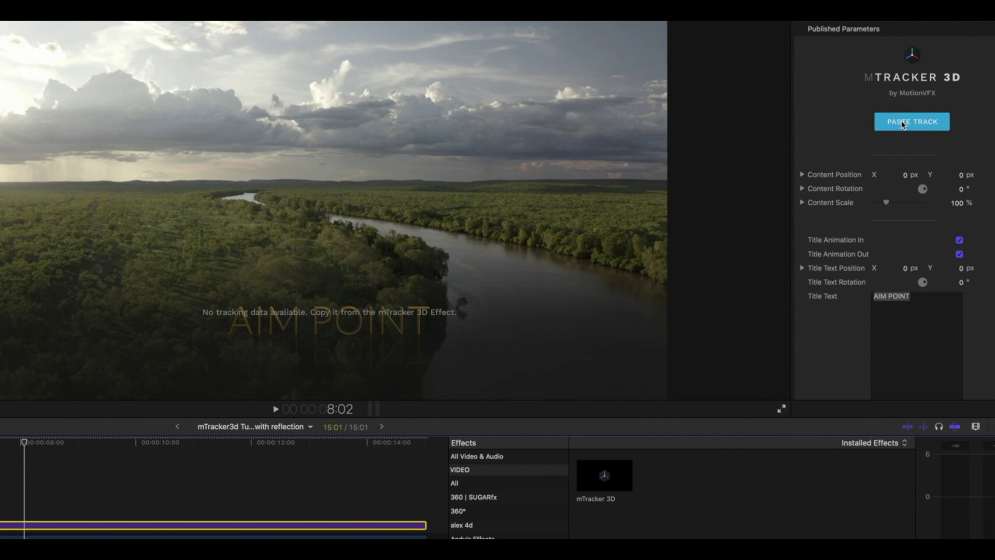
Step: Paste the copied track into the title and place the text on the river surface at 6:11
{"action": "left_click", "coordinate": [902, 122]}
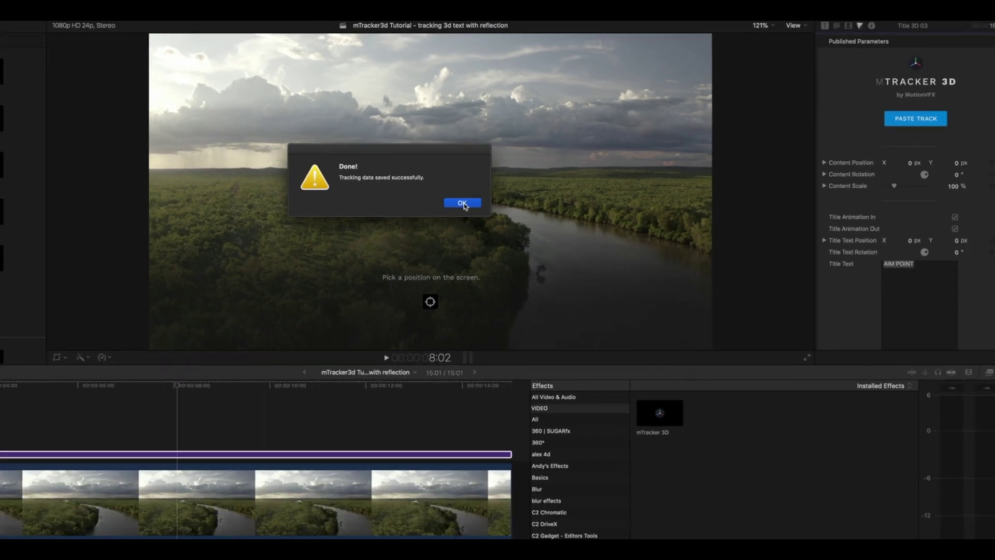
{"action": "left_click", "coordinate": [463, 204]}
{"action": "left_click", "coordinate": [102, 454]}
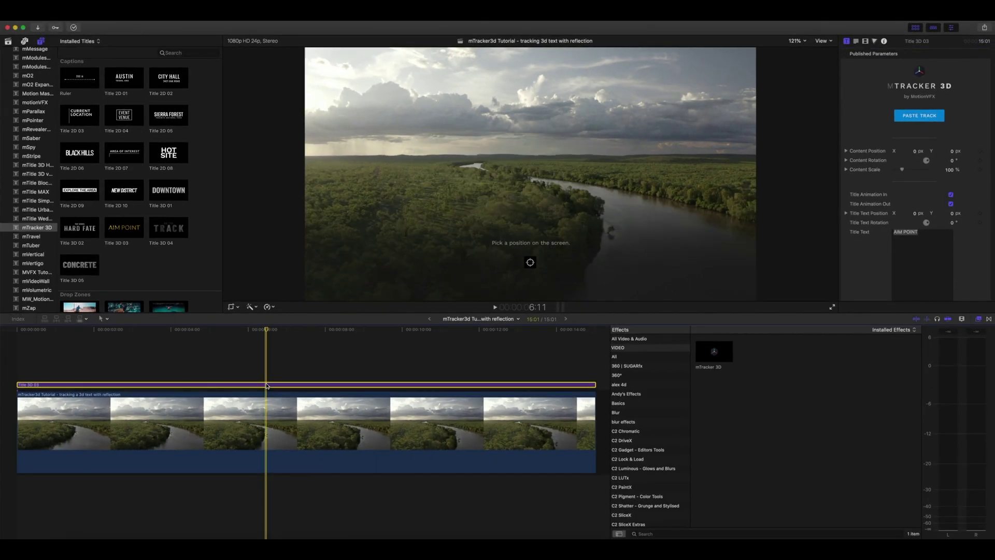
{"action": "left_click", "coordinate": [530, 263]}
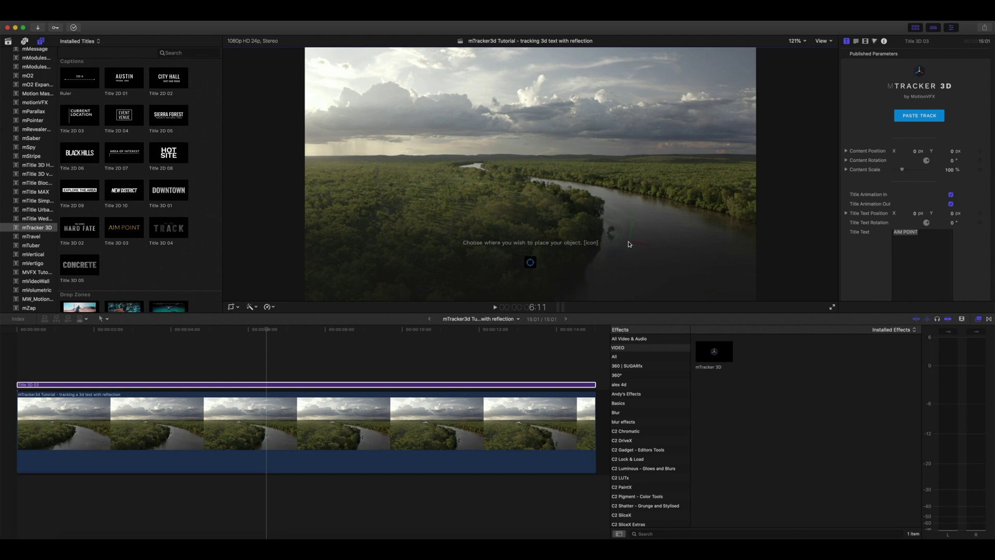
{"action": "left_click", "coordinate": [629, 245]}
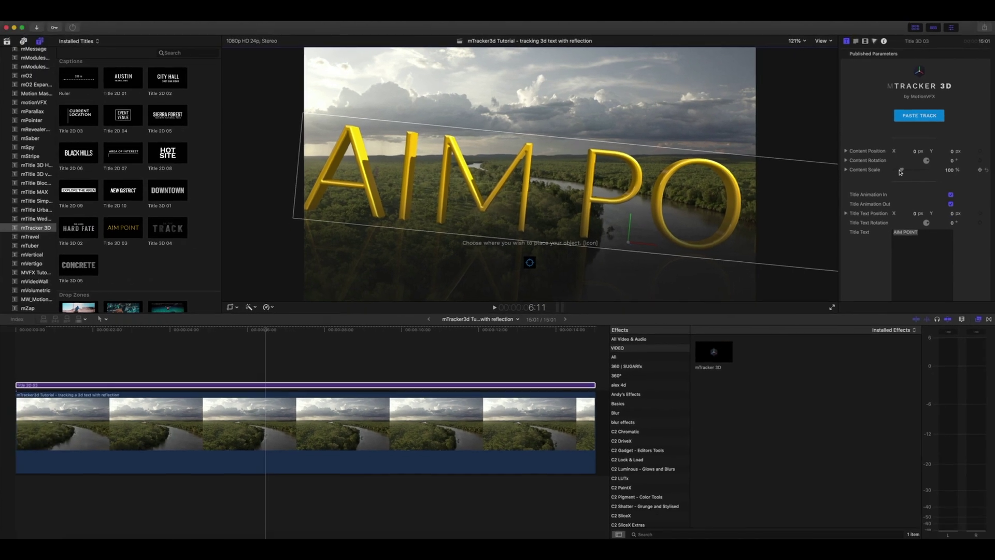
Step: Reduce the title's content scale to 23% and re-place the text farther up the river at the first frame
{"action": "left_click_drag", "start_coordinate": [900, 172], "coordinate": [897, 172]}
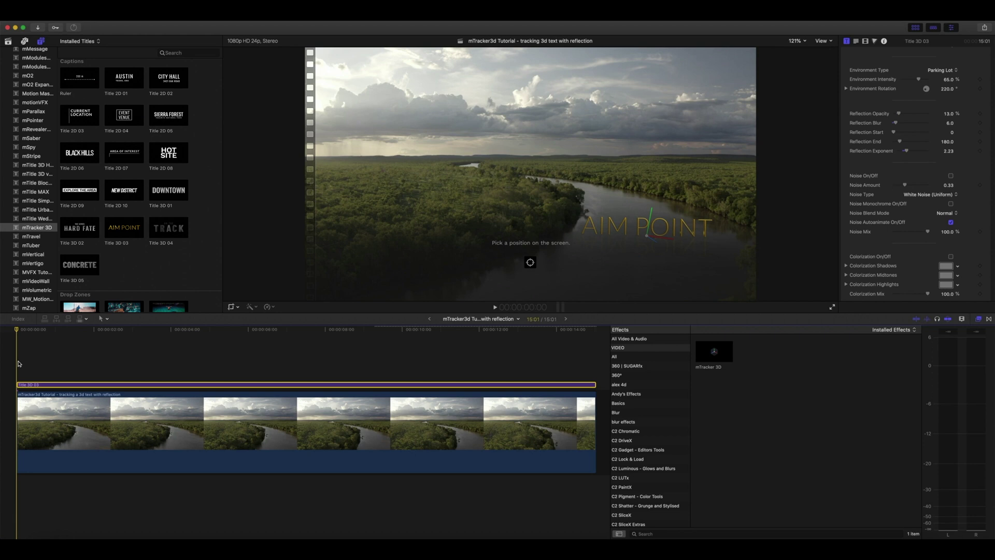
{"action": "left_click", "coordinate": [530, 262]}
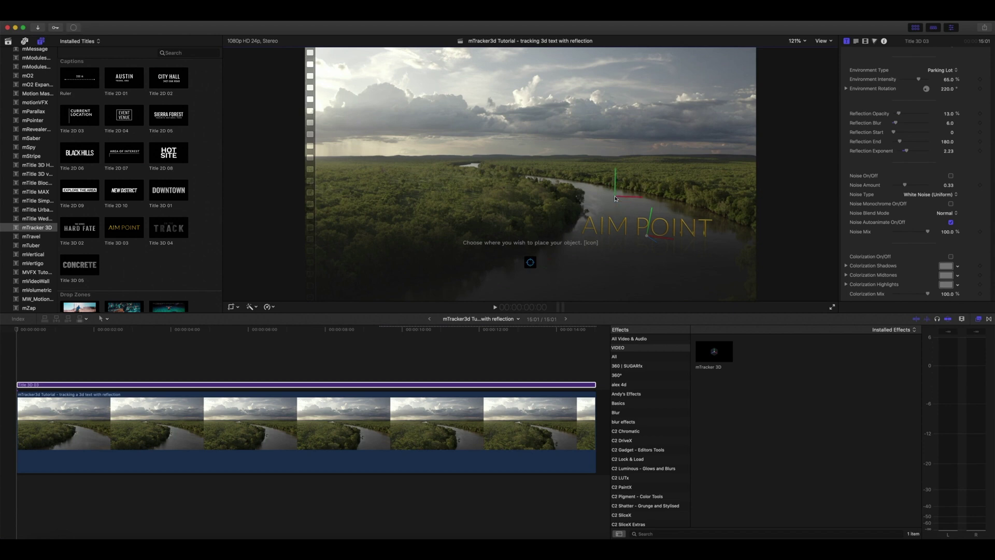
{"action": "left_click", "coordinate": [615, 198]}
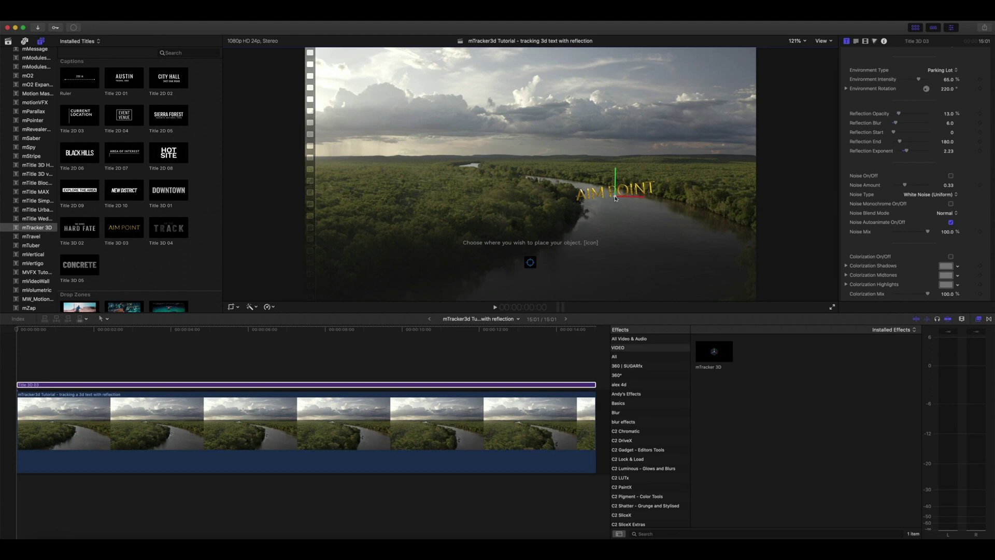
Step: Reset the title's content rotation to 0° on X and Z and play back the tracked text
{"action": "scroll", "coordinate": [873, 187], "scroll_direction": "up", "scroll_amount": 10}
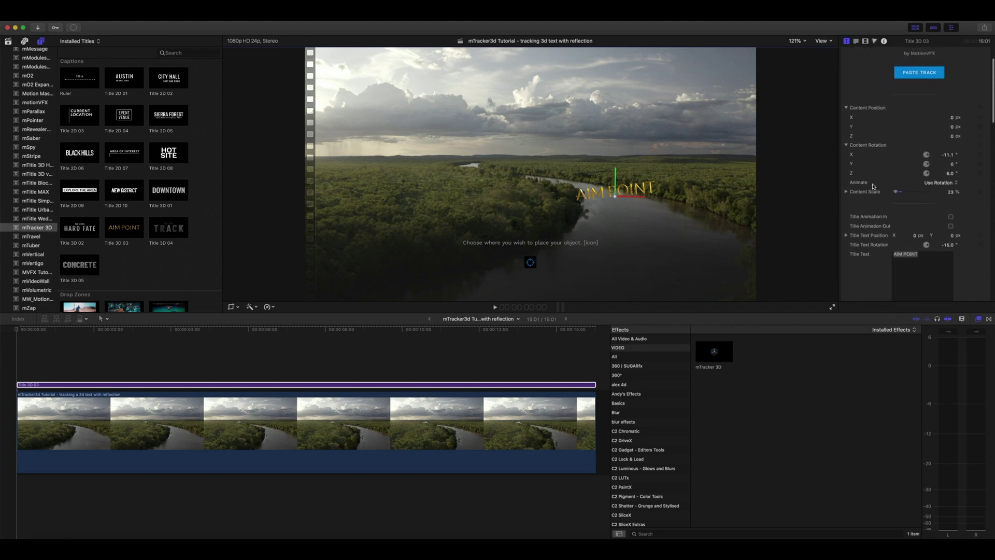
{"action": "left_click", "coordinate": [987, 155]}
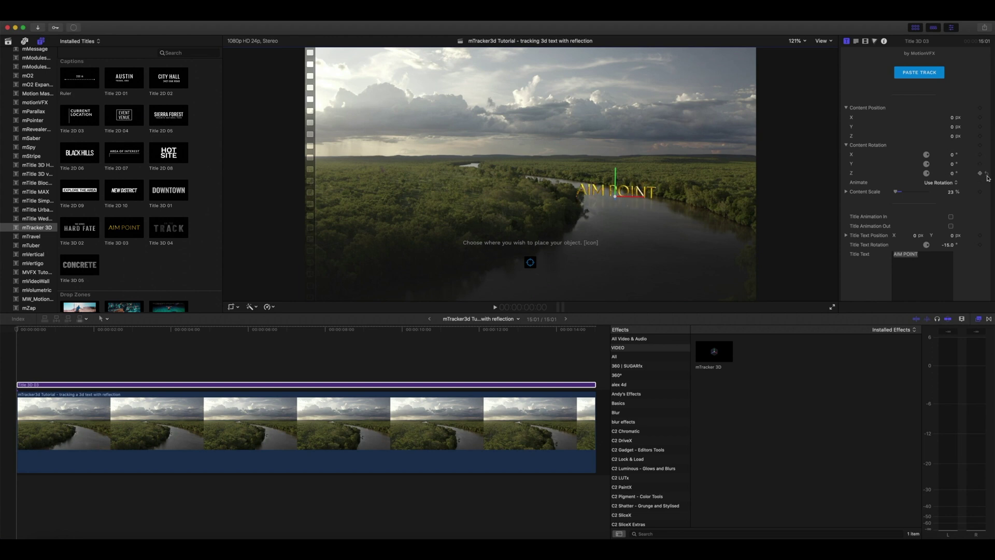
{"action": "key", "text": "space"}
Step: Set the title text rotation to -58.8° while viewing the frame at 12:07
{"action": "left_click", "coordinate": [492, 386]}
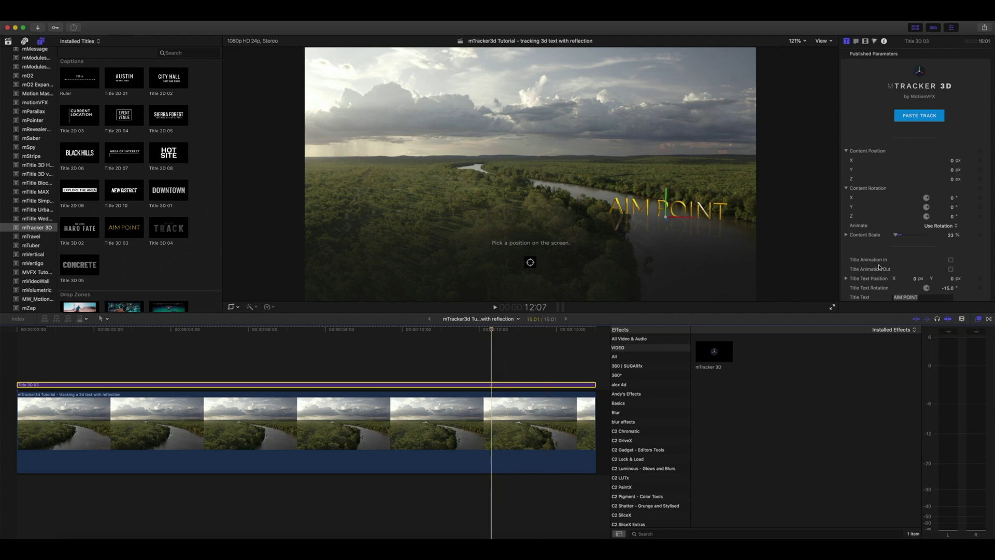
{"action": "scroll", "coordinate": [879, 267], "scroll_direction": "down", "scroll_amount": 2}
{"action": "left_click_drag", "start_coordinate": [947, 253], "coordinate": [949, 255]}
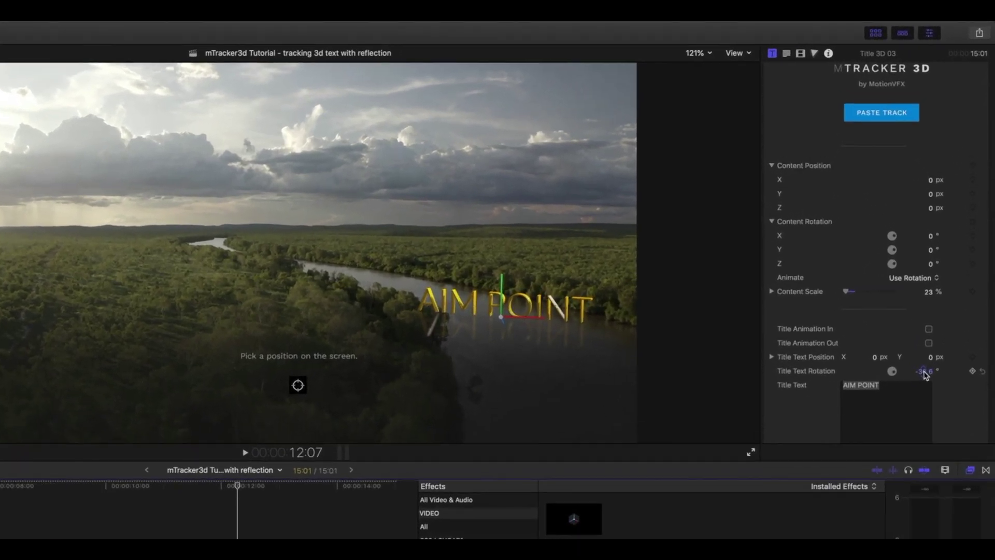
{"action": "left_click_drag", "start_coordinate": [925, 374], "coordinate": [923, 372]}
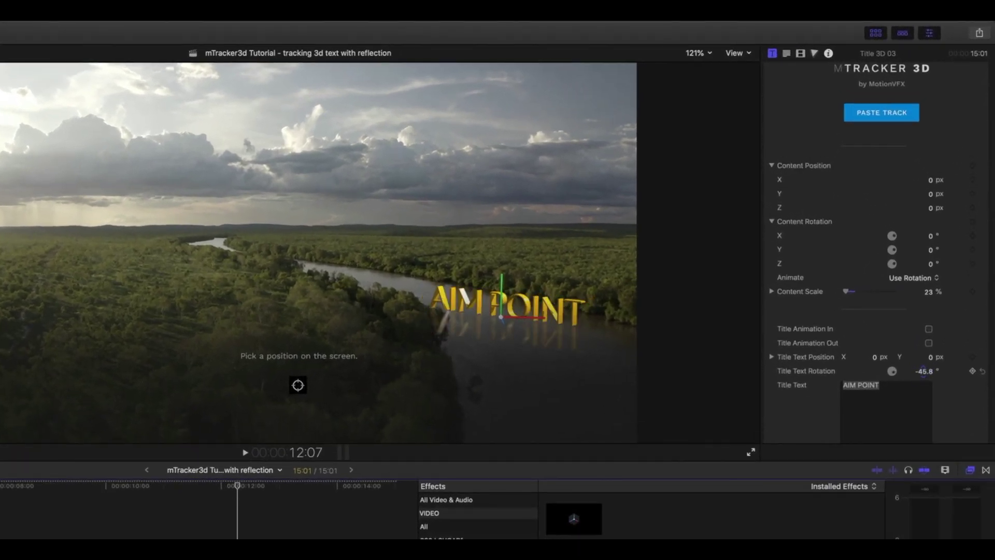
{"action": "left_click_drag", "start_coordinate": [923, 372], "coordinate": [923, 372]}
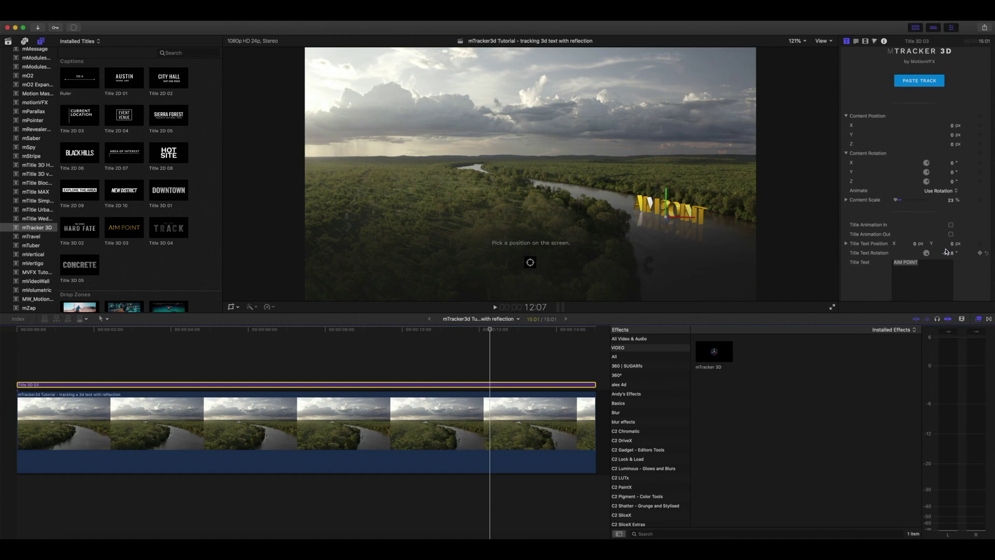
Step: Set the title's content scale to 50% and its content position to X 1.85 px and Z 5.85 px
{"action": "left_click_drag", "start_coordinate": [952, 199], "coordinate": [962, 198]}
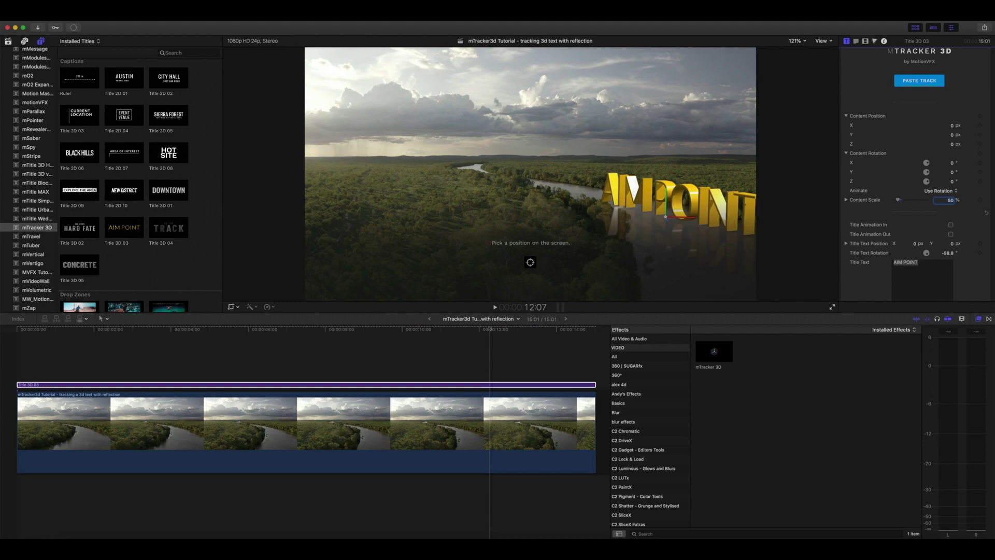
{"action": "left_click", "coordinate": [296, 346]}
{"action": "left_click_drag", "start_coordinate": [950, 126], "coordinate": [951, 127]}
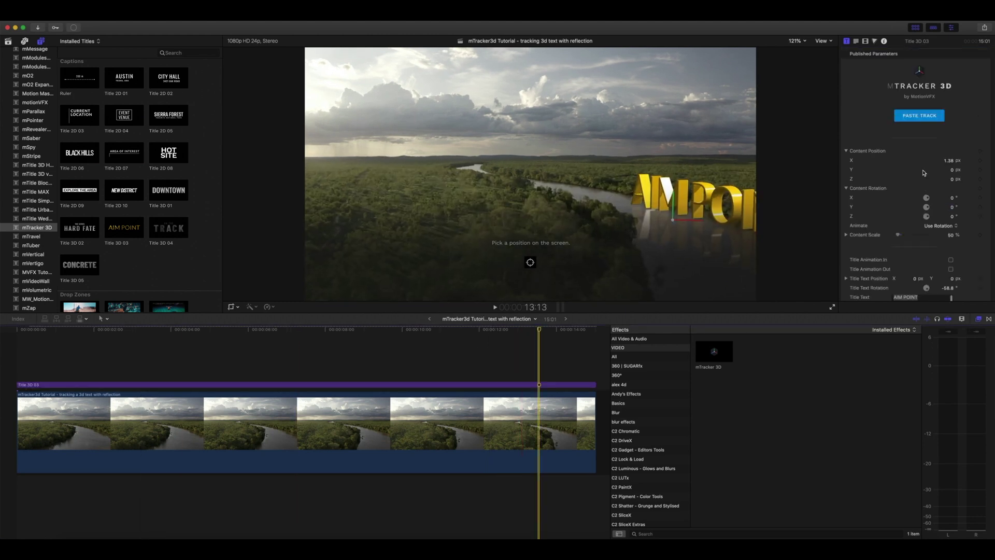
{"action": "left_click", "coordinate": [17, 360]}
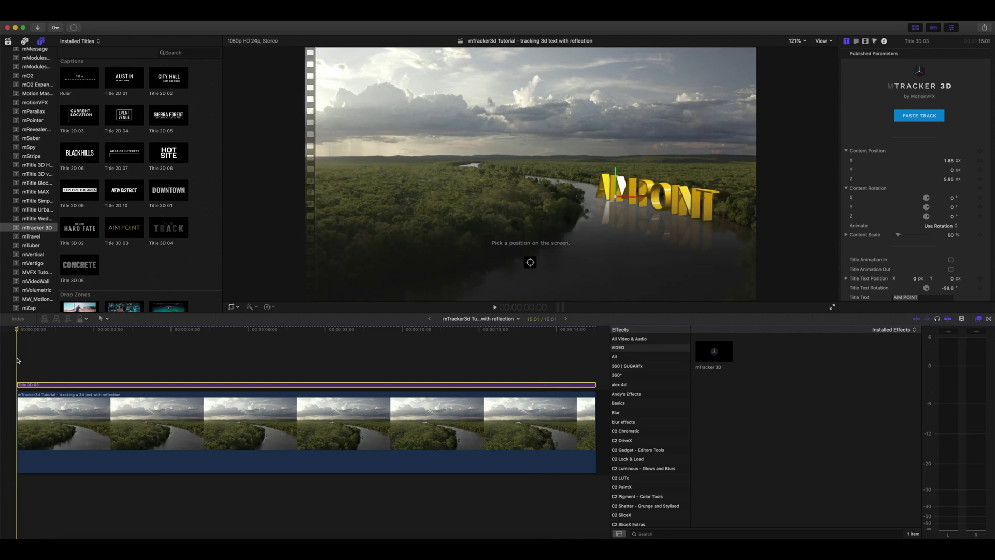
Step: Set the title's reflection blur to 8.0
{"action": "scroll", "coordinate": [864, 265], "scroll_direction": "down", "scroll_amount": 10}
{"action": "scroll", "coordinate": [864, 265], "scroll_direction": "down", "scroll_amount": 15}
{"action": "left_click", "coordinate": [946, 187]}
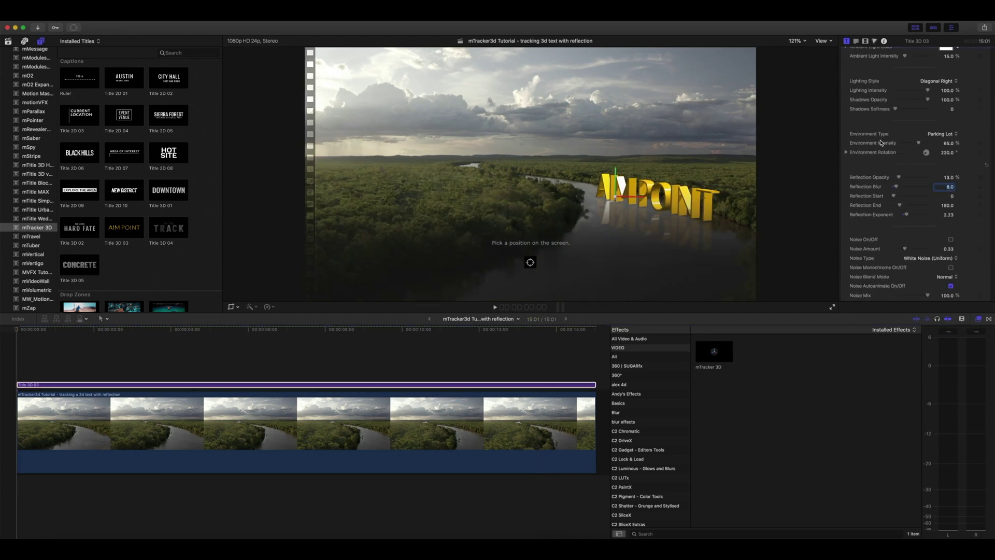
Step: Try several lighting styles on the 3D title and set its lighting style to Diagonal Left
{"action": "scroll", "coordinate": [880, 142], "scroll_direction": "up", "scroll_amount": 3}
{"action": "scroll", "coordinate": [879, 143], "scroll_direction": "up", "scroll_amount": 5}
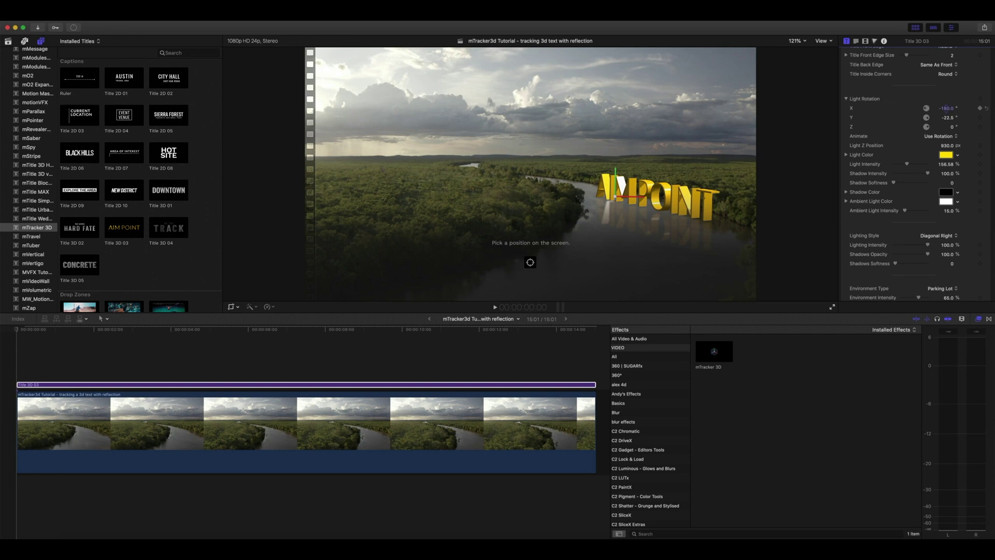
{"action": "left_click", "coordinate": [939, 235]}
{"action": "left_click", "coordinate": [949, 239]}
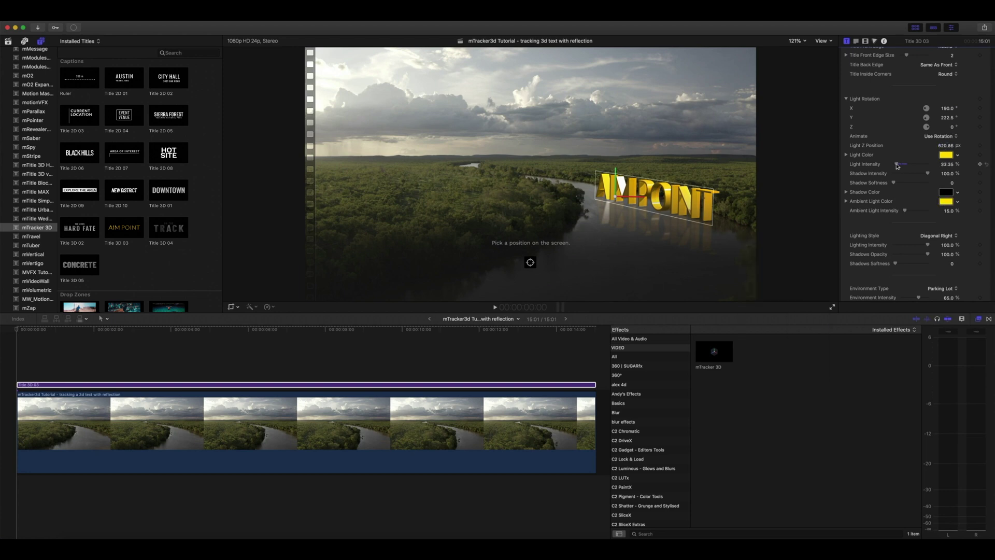
{"action": "left_click", "coordinate": [950, 238]}
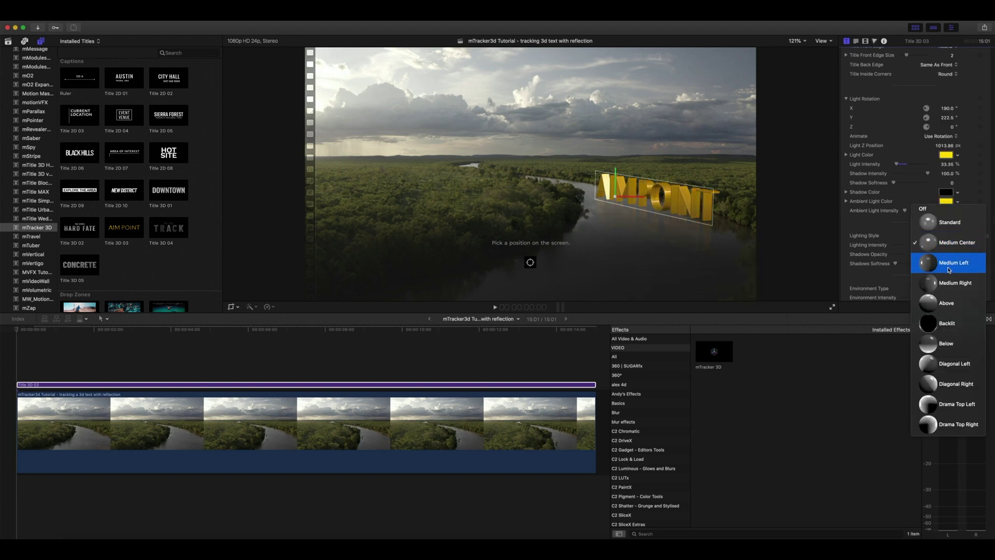
{"action": "left_click", "coordinate": [946, 303]}
{"action": "left_click", "coordinate": [939, 235]}
{"action": "left_click", "coordinate": [953, 302]}
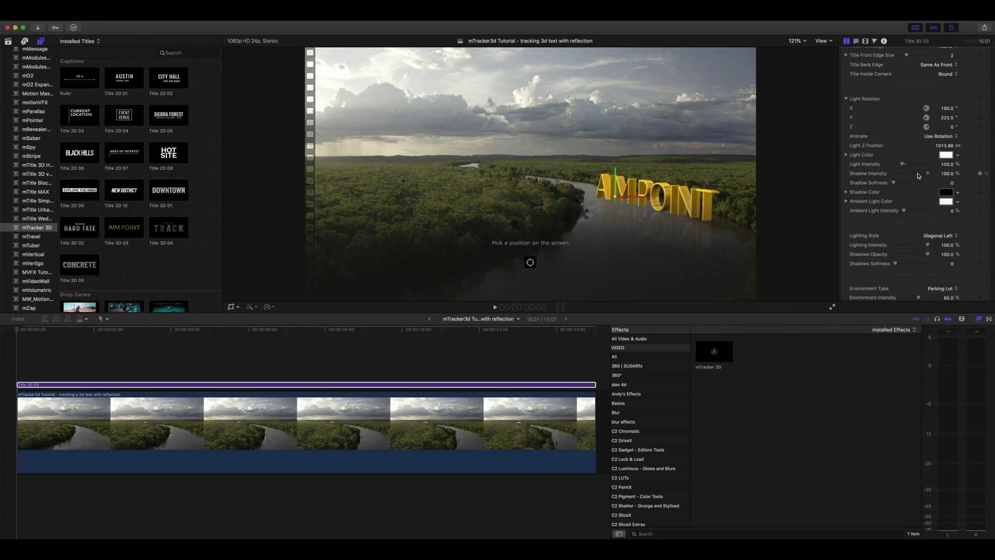
Step: Set the title's light rotation to 312.5° on Y and reduce the title depth to 4.0
{"action": "left_click_drag", "start_coordinate": [946, 118], "coordinate": [947, 117]}
{"action": "scroll", "coordinate": [876, 150], "scroll_direction": "up", "scroll_amount": 3}
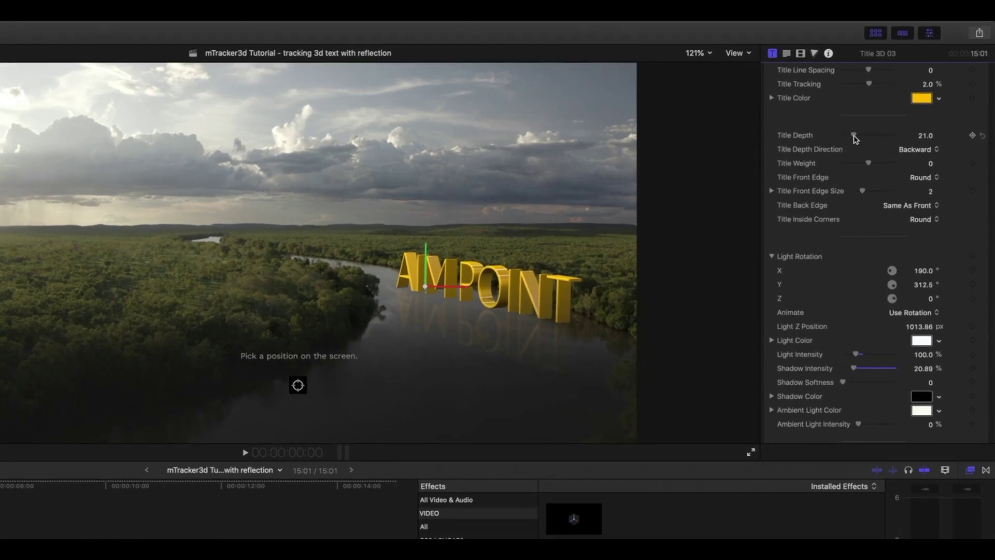
{"action": "left_click_drag", "start_coordinate": [854, 136], "coordinate": [845, 136]}
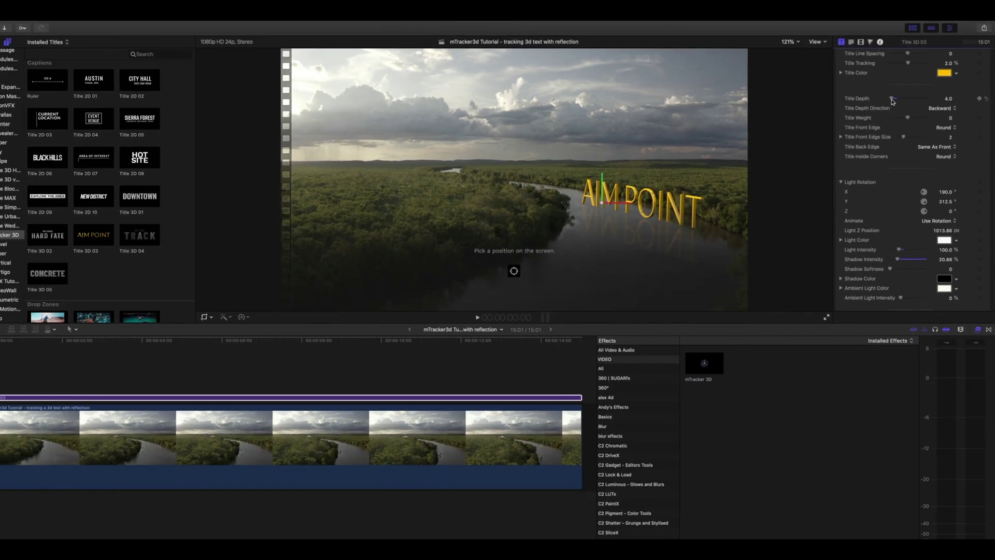
Step: Set the title text position to -0.09 px on Y so the letters meet their reflection
{"action": "scroll", "coordinate": [841, 389], "scroll_direction": "up", "scroll_amount": 10}
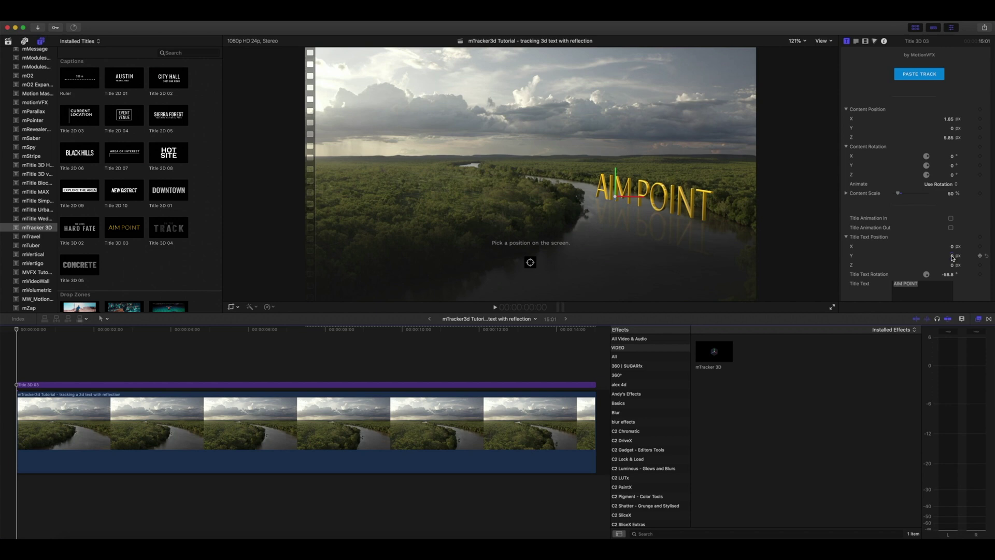
{"action": "left_click_drag", "start_coordinate": [953, 257], "coordinate": [952, 247]}
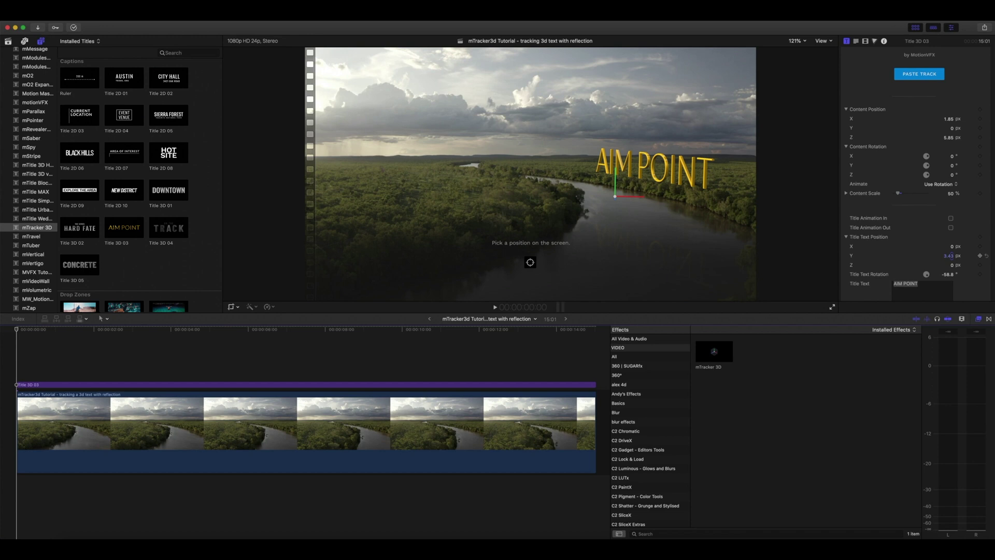
{"action": "left_click_drag", "start_coordinate": [953, 247], "coordinate": [952, 258]}
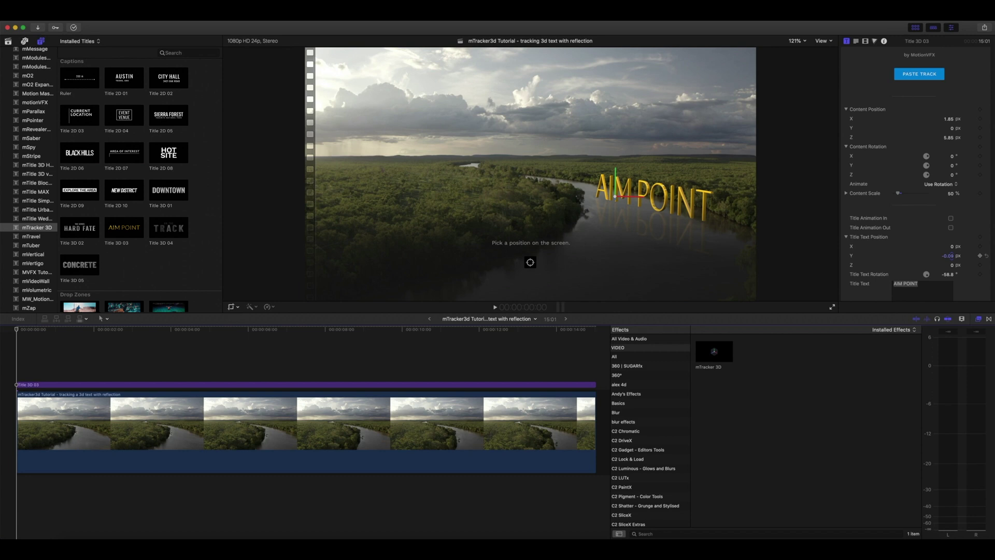
Step: Duplicate the river clip onto a connected layer at 10:17 and remove the mTracker 3D effect from the copy
{"action": "scroll", "coordinate": [11, 395], "scroll_direction": "up", "scroll_amount": 3}
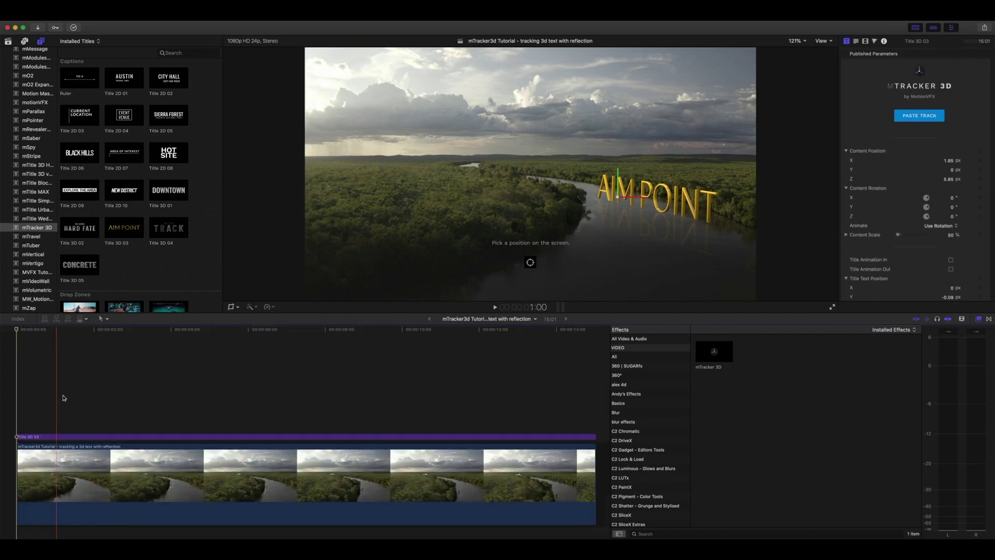
{"action": "left_click", "coordinate": [430, 409]}
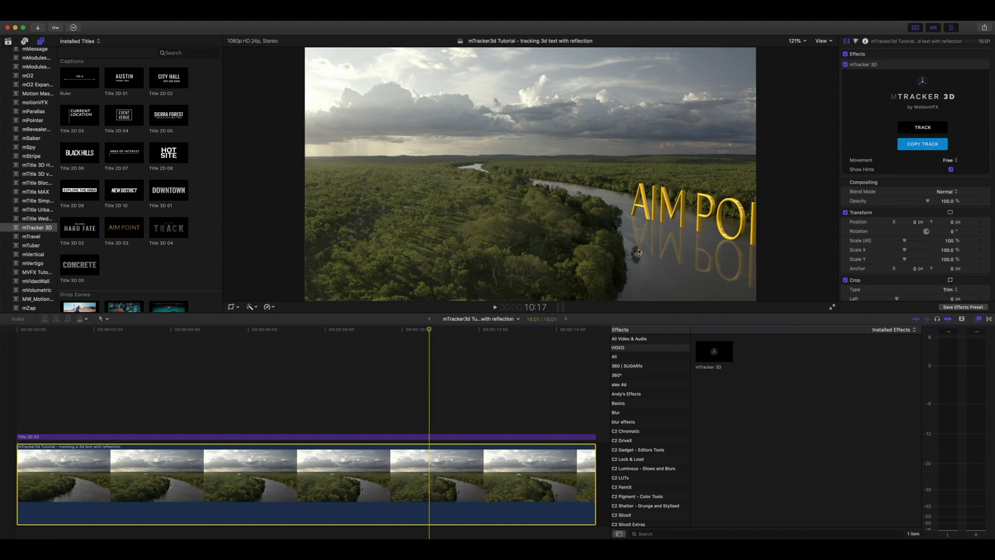
{"action": "key", "text": "alt"}
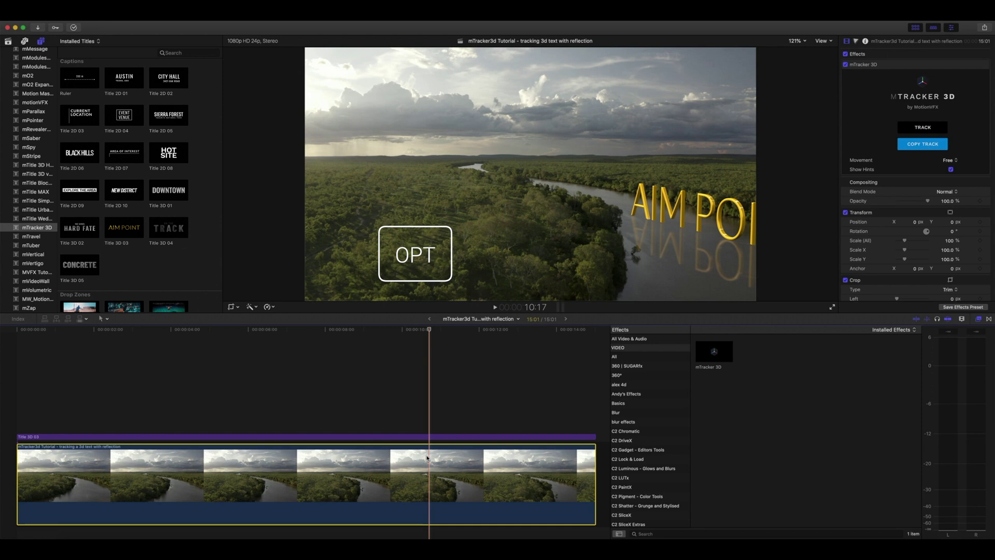
{"action": "left_click_drag", "start_coordinate": [427, 458], "coordinate": [430, 412]}
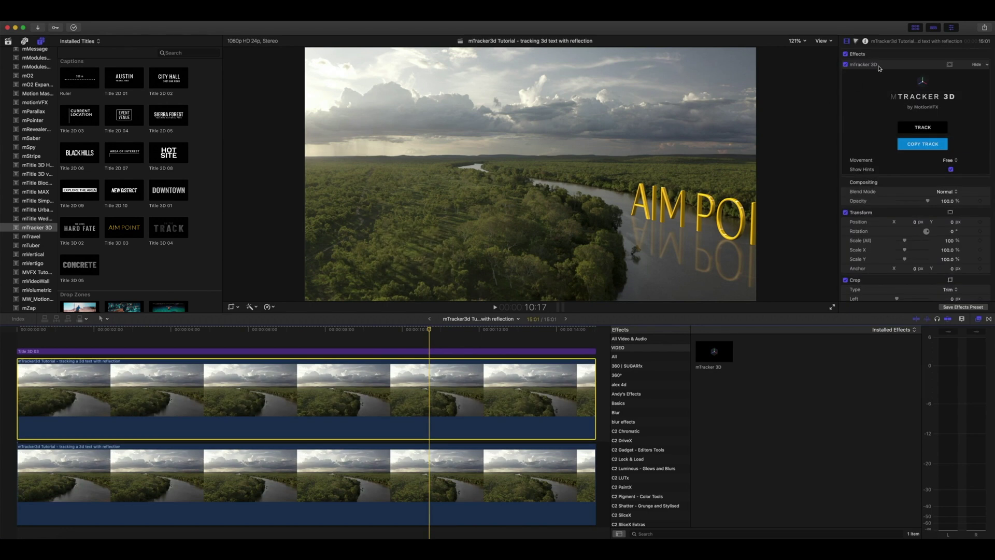
{"action": "left_click", "coordinate": [879, 67]}
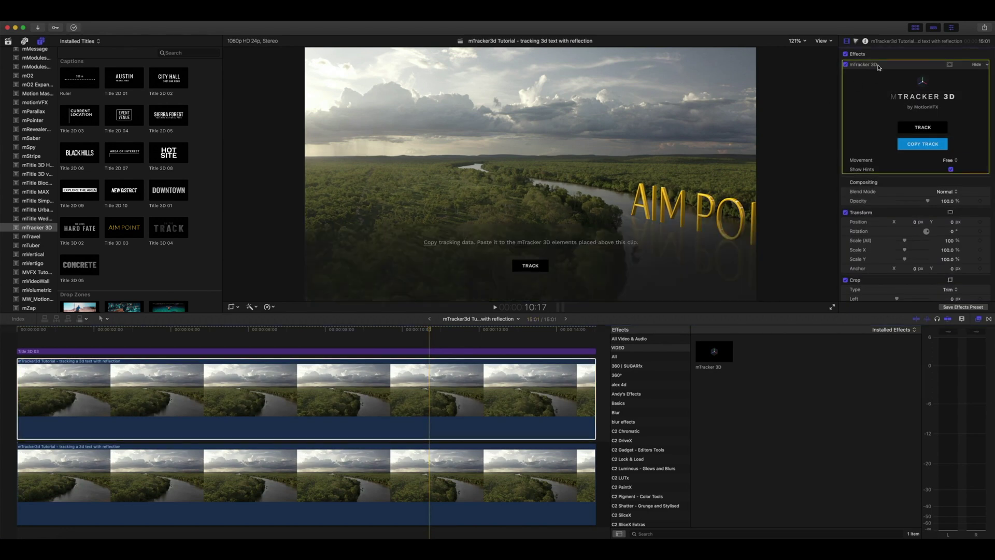
Step: Place the 3D title between the two river clips and trim the upper clip's start to 7:14
{"action": "left_click_drag", "start_coordinate": [429, 351], "coordinate": [429, 443]}
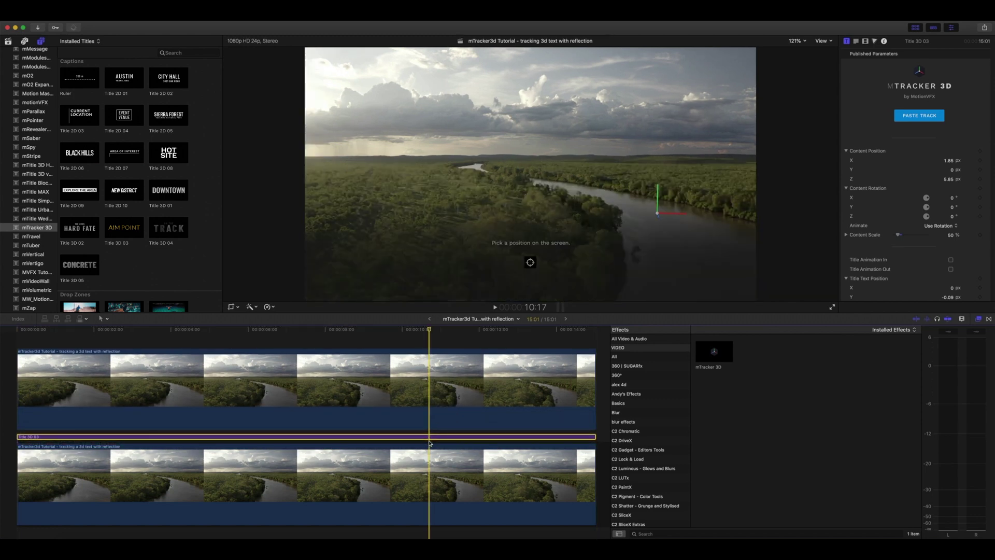
{"action": "left_click", "coordinate": [259, 389]}
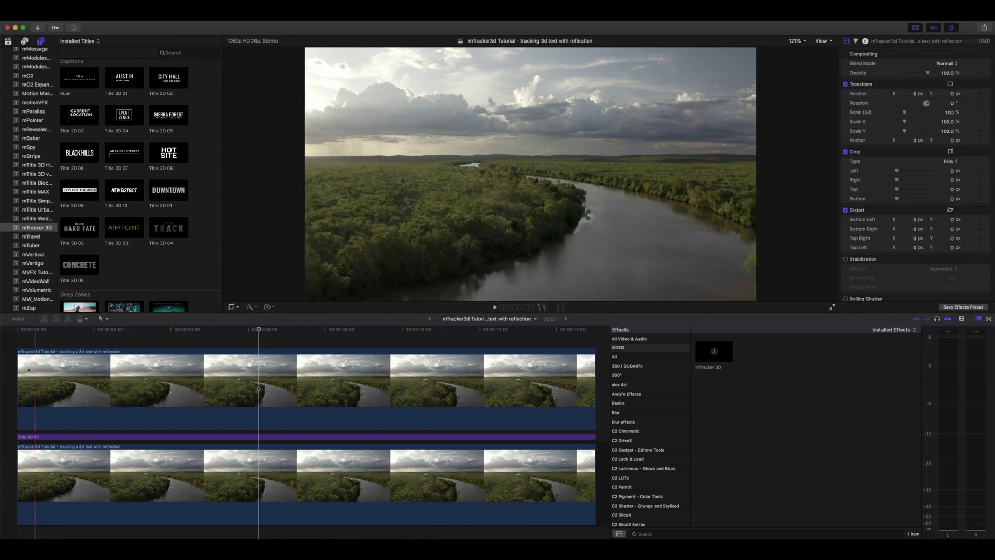
{"action": "left_click_drag", "start_coordinate": [19, 372], "coordinate": [309, 383]}
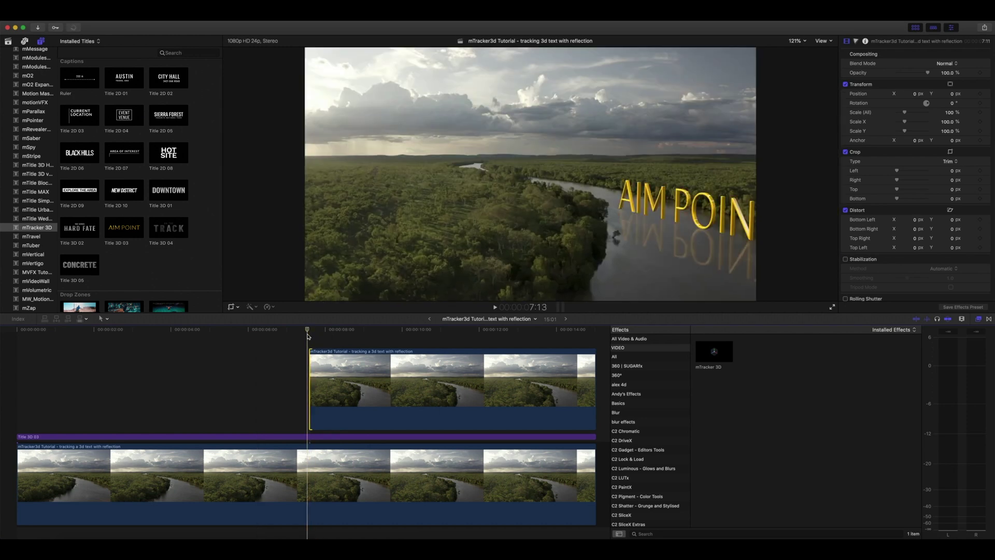
Step: Apply the Draw Mask effect from the Masks category to the trimmed upper river clip
{"action": "left_click", "coordinate": [311, 363]}
{"action": "scroll", "coordinate": [642, 393], "scroll_direction": "down", "scroll_amount": 2}
{"action": "scroll", "coordinate": [643, 392], "scroll_direction": "down", "scroll_amount": 10}
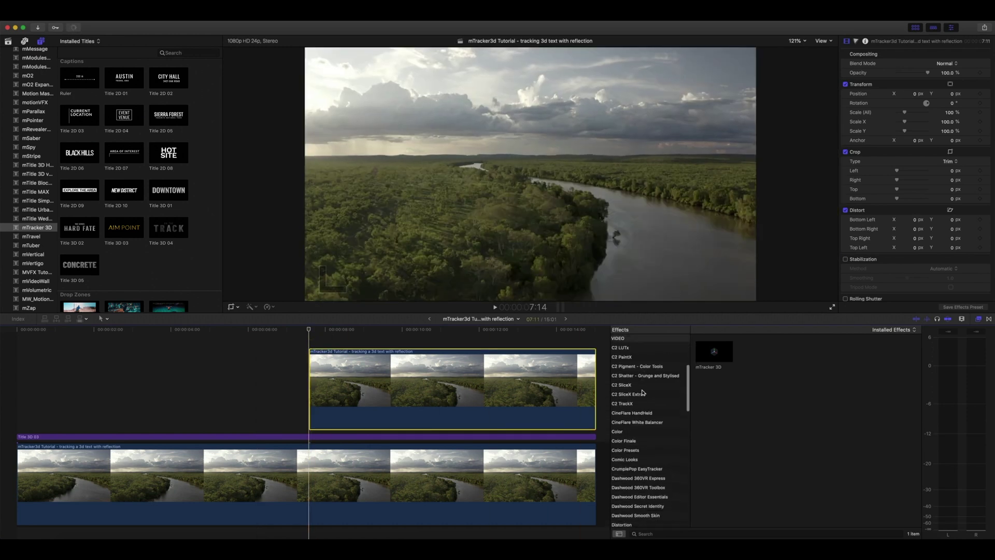
{"action": "left_click", "coordinate": [628, 471]}
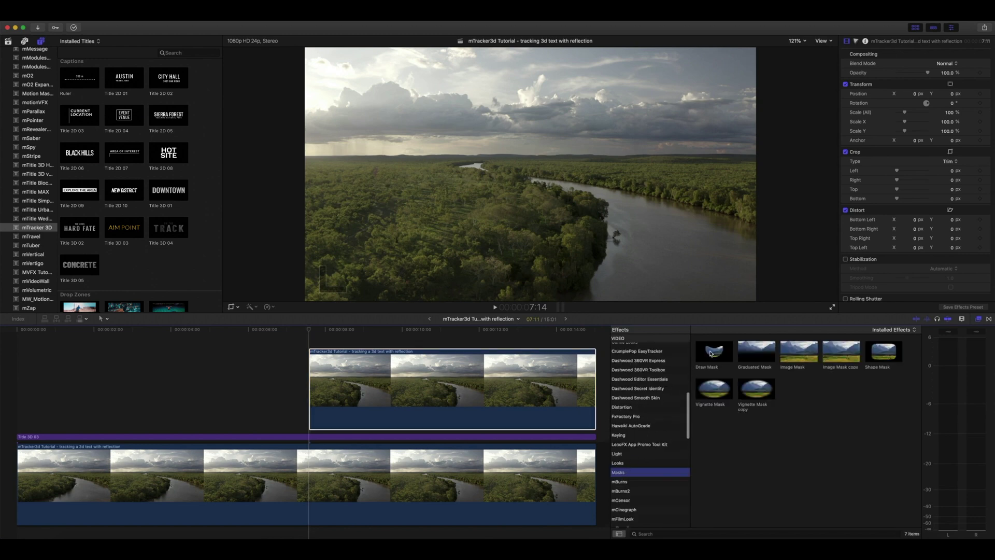
{"action": "left_click_drag", "start_coordinate": [714, 351], "coordinate": [425, 379]}
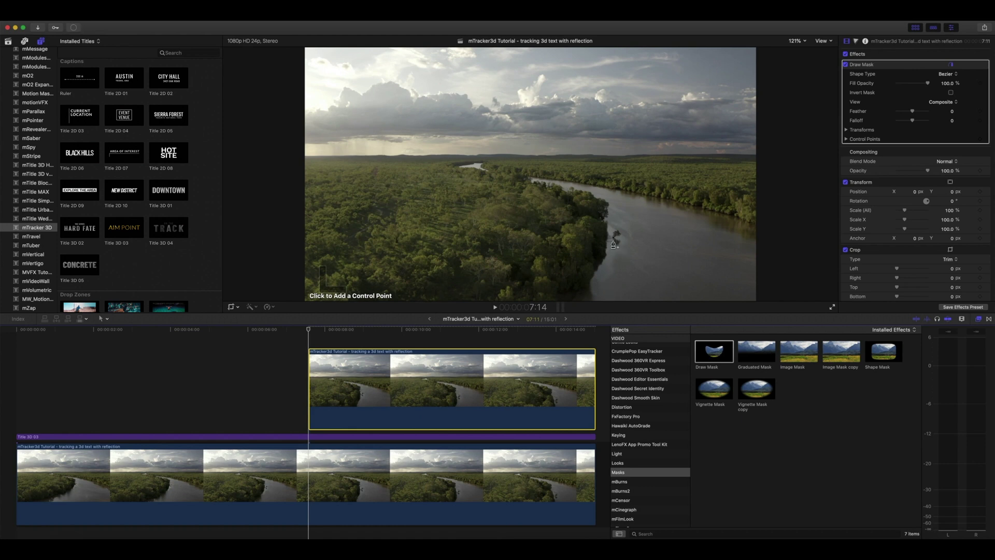
Step: Draw a closed linear mask around the branch in the water and keyframe its control points at 7:14
{"action": "left_click", "coordinate": [617, 238]}
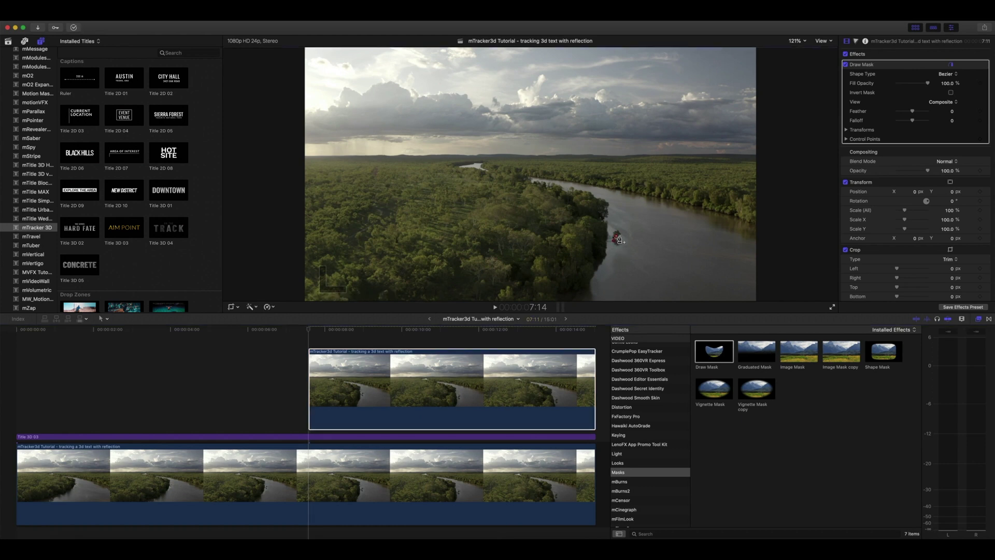
{"action": "left_click", "coordinate": [615, 230]}
{"action": "left_click", "coordinate": [612, 234]}
{"action": "left_click", "coordinate": [617, 237]}
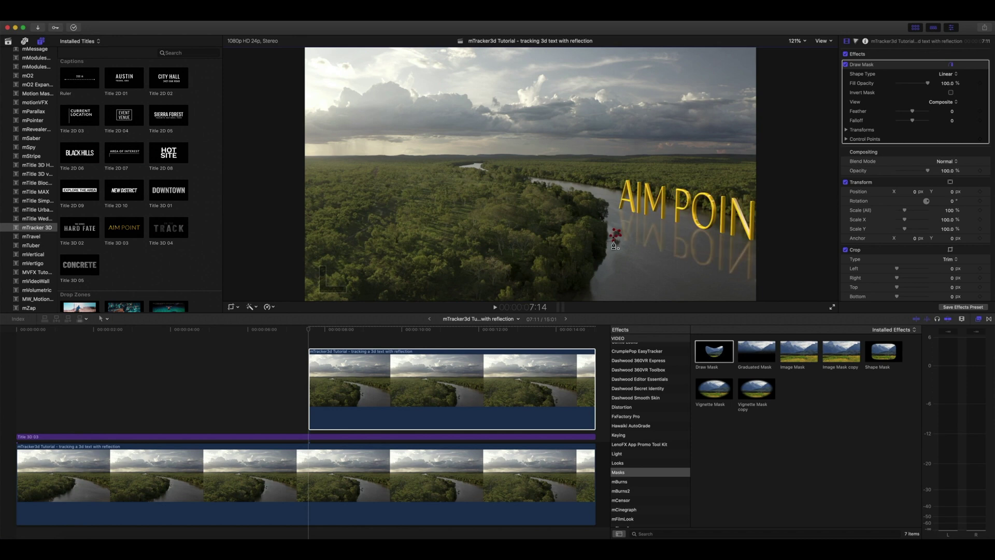
{"action": "left_click", "coordinate": [980, 139]}
Step: At 12:21, move the mask's control points over the branch in the water and refine their fit
{"action": "left_click", "coordinate": [308, 332]}
{"action": "left_click_drag", "start_coordinate": [308, 332], "coordinate": [514, 348]}
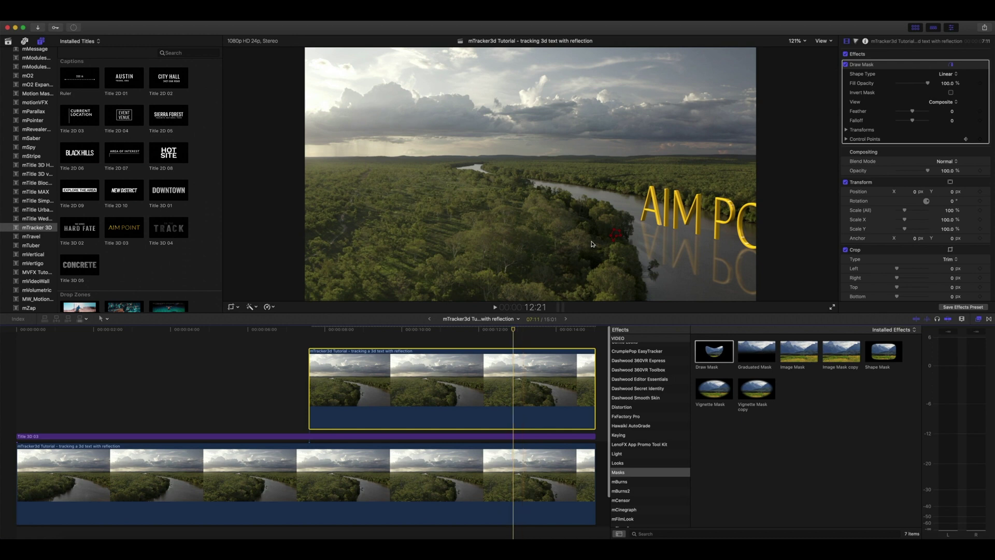
{"action": "left_click_drag", "start_coordinate": [595, 220], "coordinate": [624, 242]}
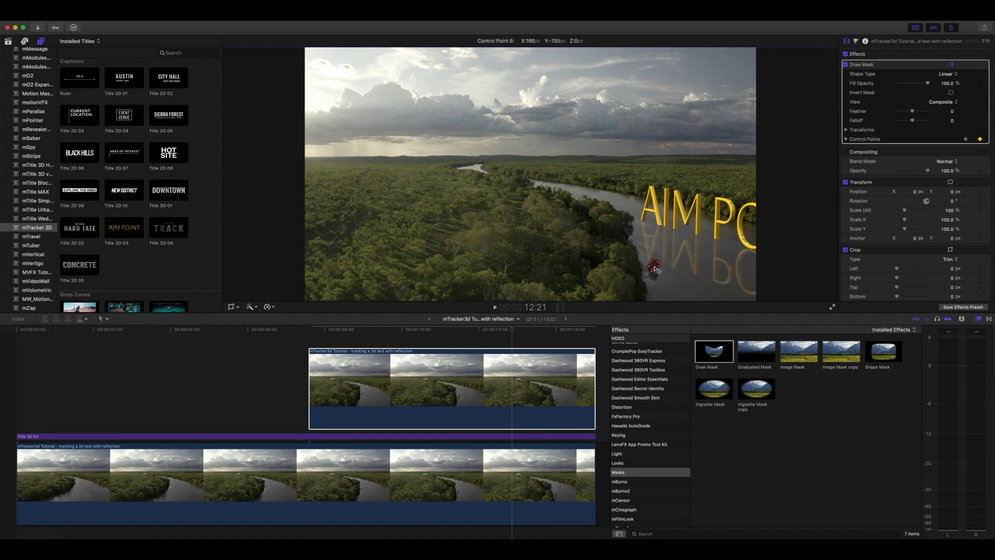
{"action": "left_click_drag", "start_coordinate": [656, 267], "coordinate": [654, 264]}
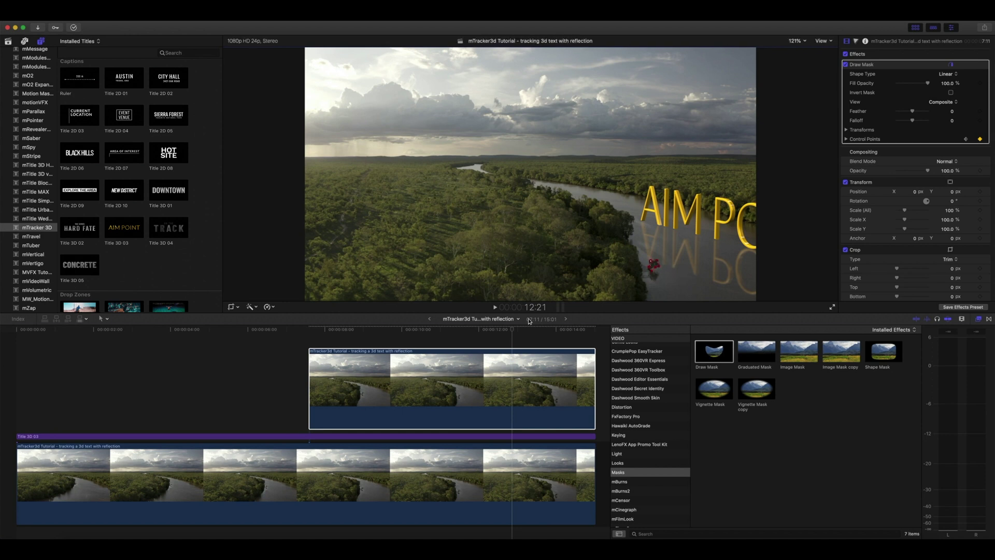
Step: Check the animated mask at 10:12 and 11:05, and set the Draw Mask feather to 18.0
{"action": "left_click_drag", "start_coordinate": [512, 330], "coordinate": [421, 332]}
{"action": "left_click", "coordinate": [638, 248]}
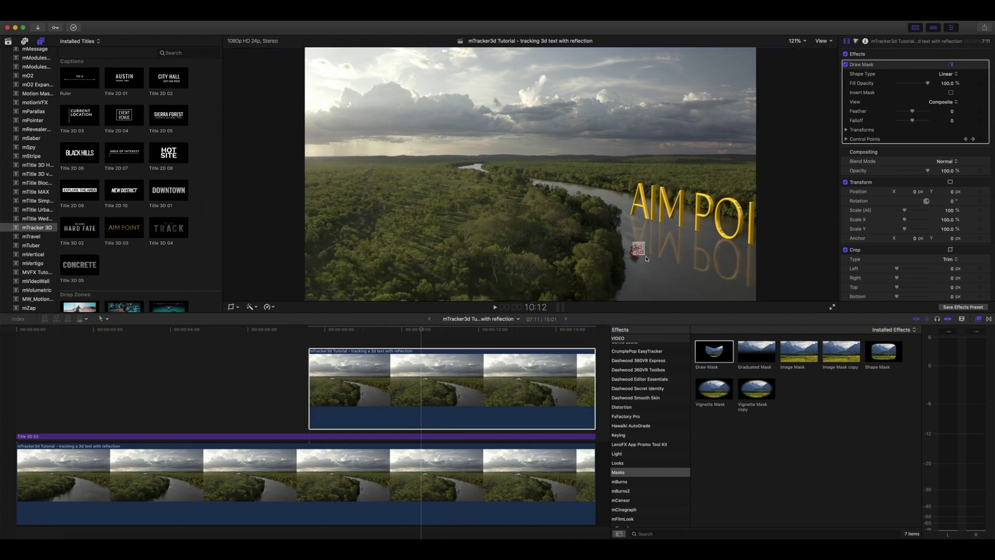
{"action": "left_click_drag", "start_coordinate": [421, 333], "coordinate": [447, 340]}
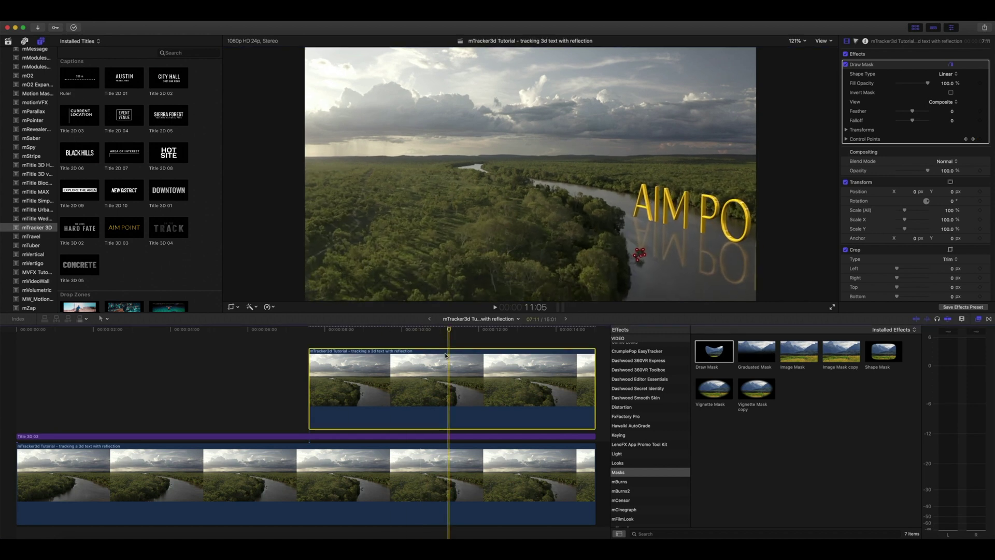
{"action": "left_click", "coordinate": [883, 66]}
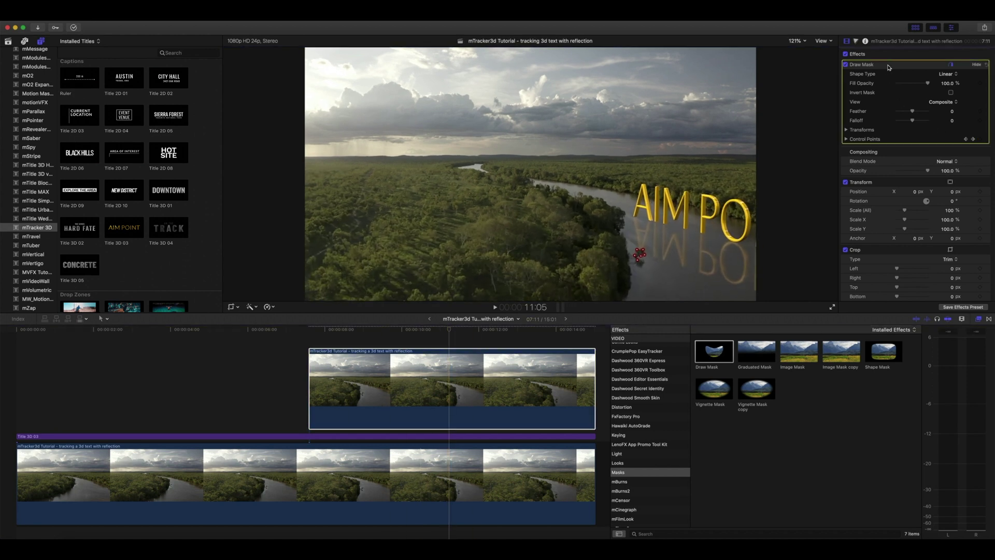
{"action": "left_click", "coordinate": [883, 58]}
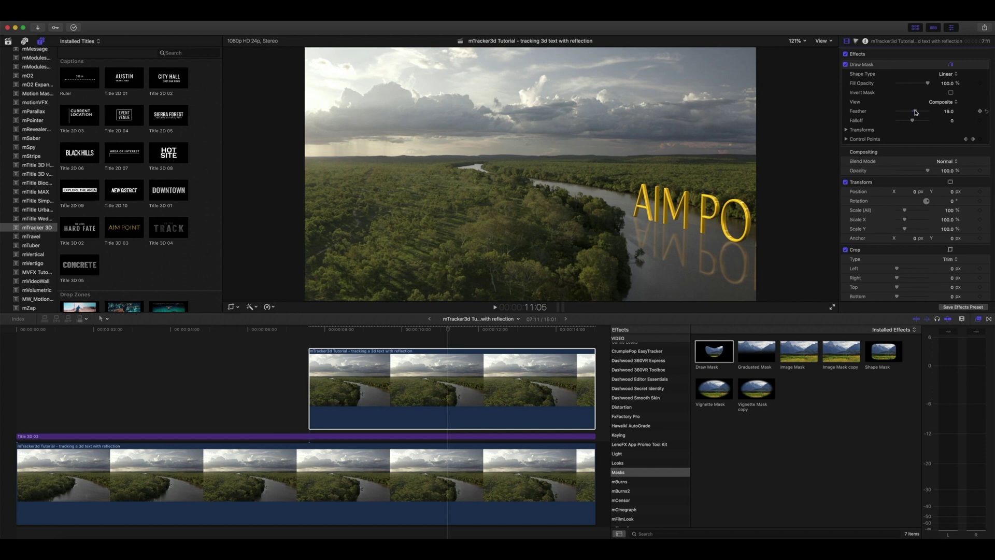
Step: Inspect the masked branch against the title's reflection at 9:13 with the viewer at 400%
{"action": "left_click", "coordinate": [385, 384]}
{"action": "left_click", "coordinate": [796, 40]}
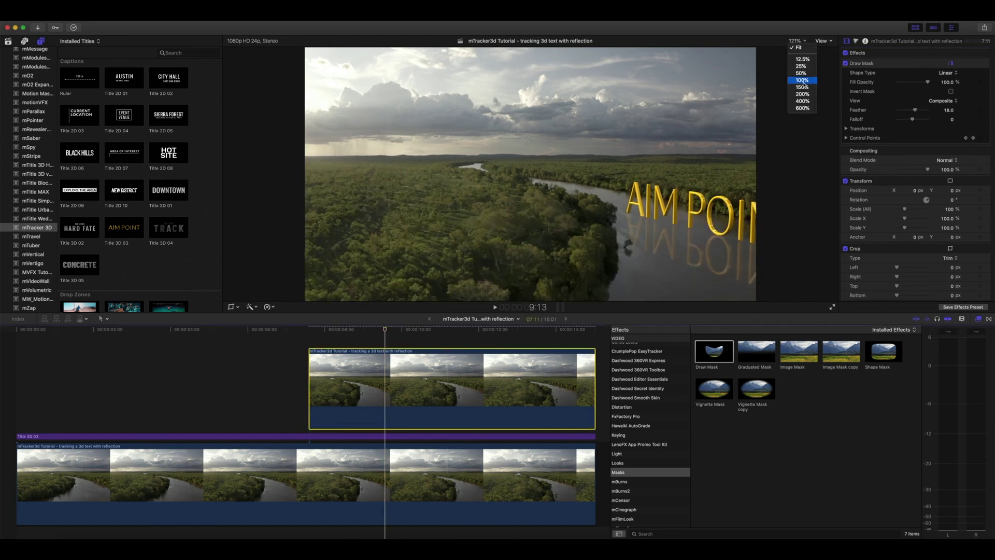
{"action": "left_click", "coordinate": [803, 101]}
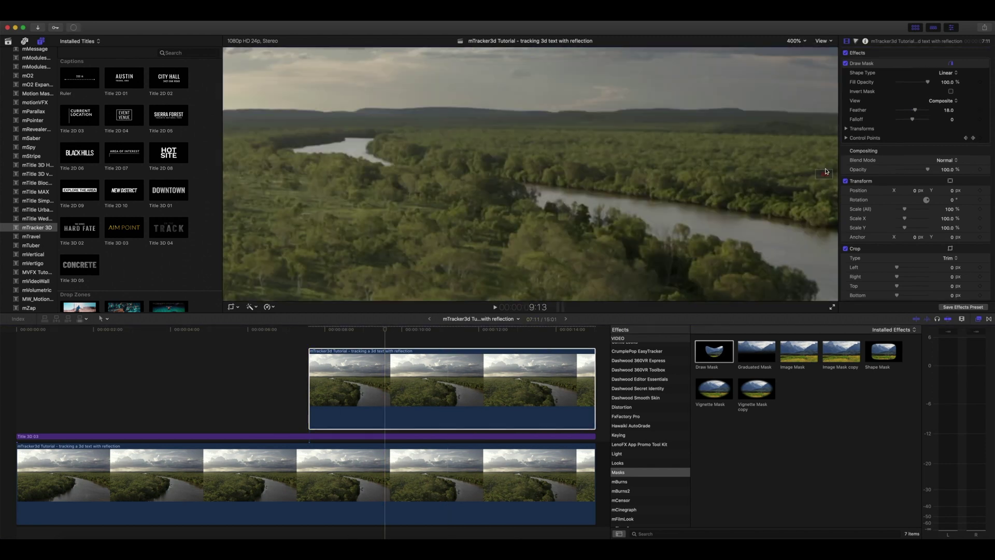
{"action": "scroll", "coordinate": [823, 174], "scroll_direction": "down", "scroll_amount": 5}
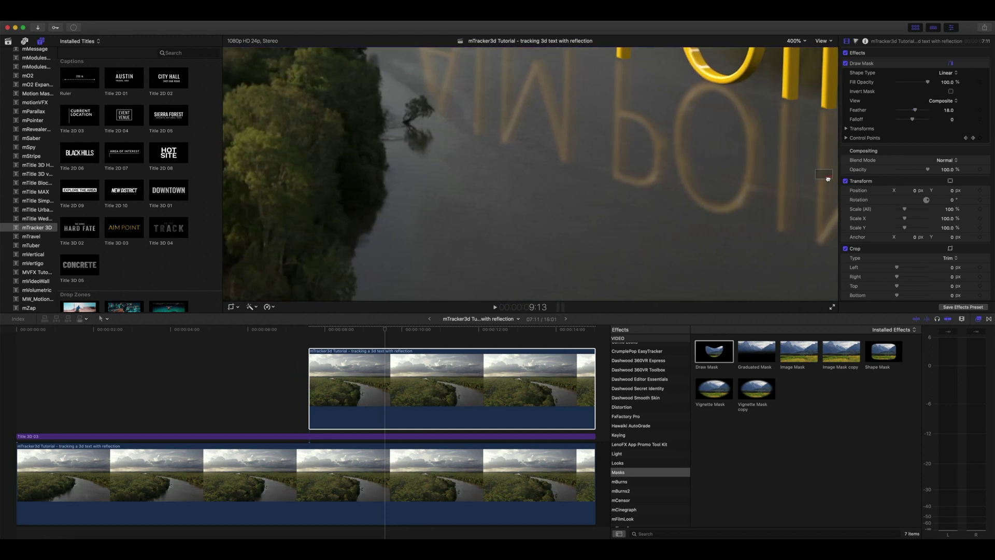